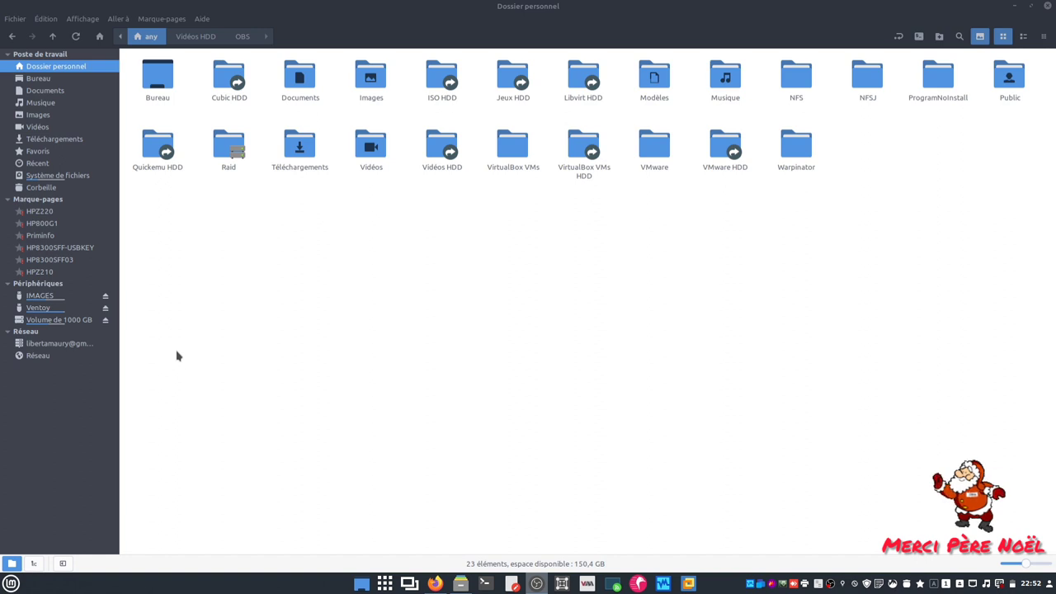
# Browse the IMAGES and Ventoy partitions of the USB key, including the contents of the ventoy folder
pyautogui.click(53, 309)
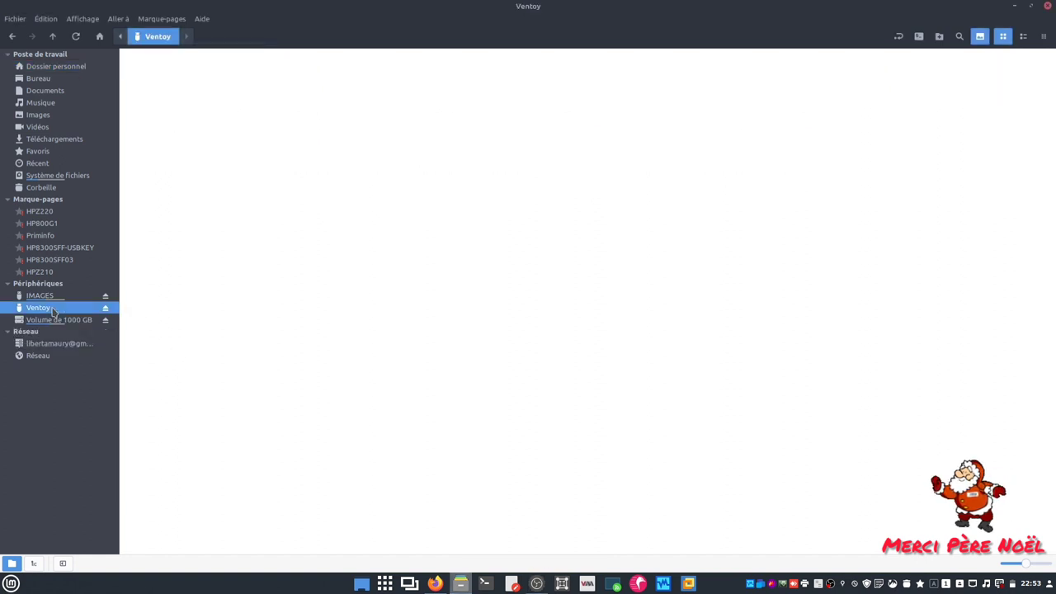
pyautogui.click(48, 297)
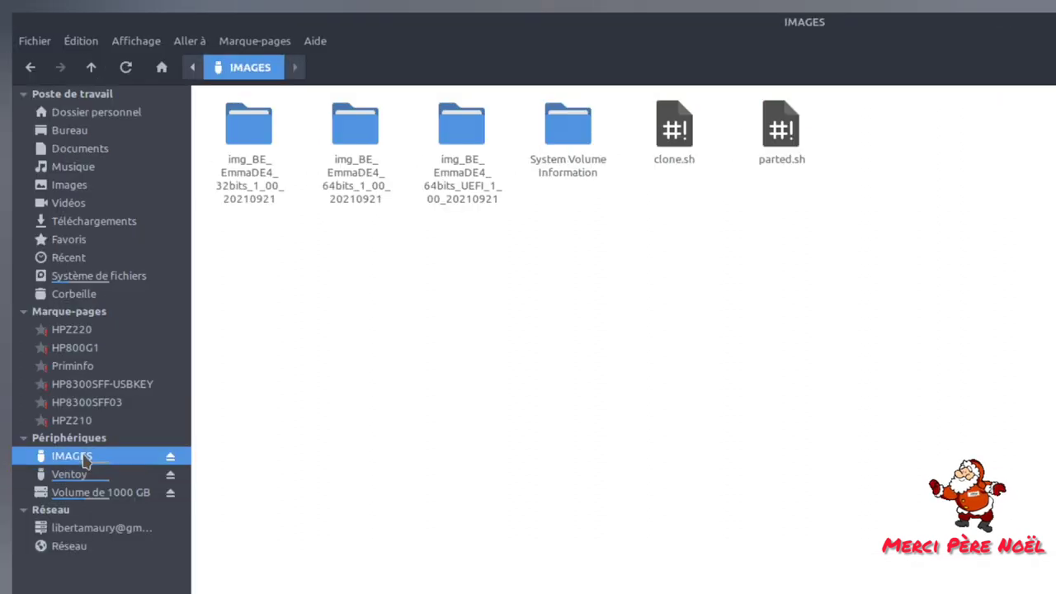
pyautogui.click(78, 476)
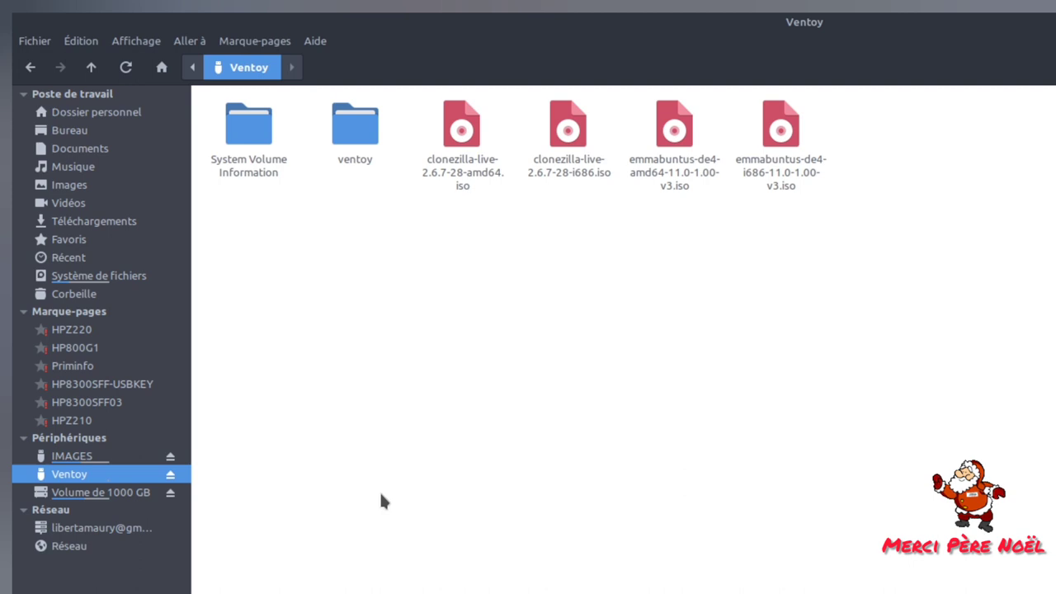
pyautogui.doubleClick(353, 132)
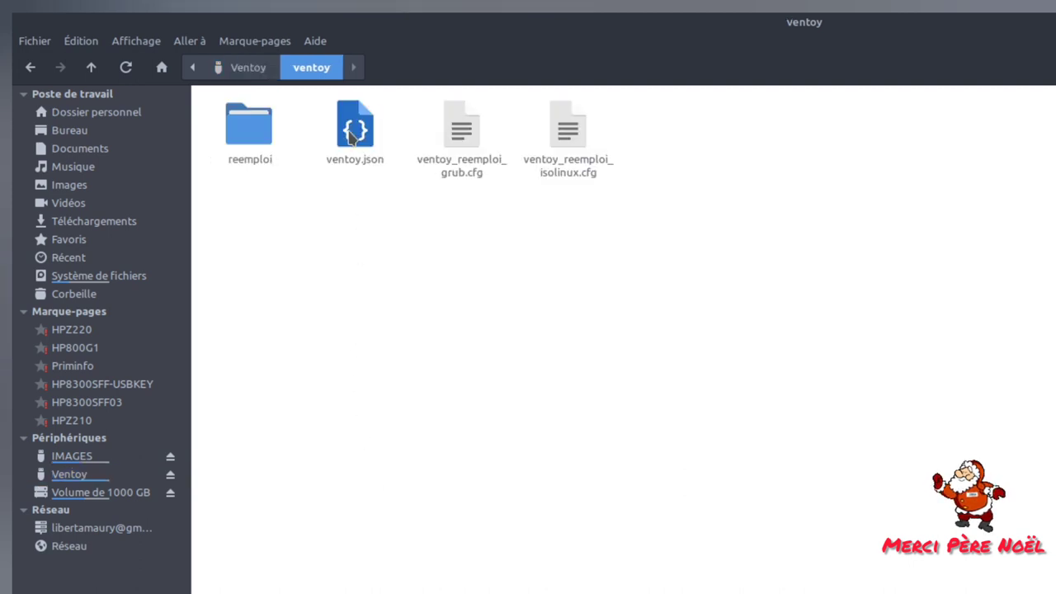
pyautogui.click(30, 67)
pyautogui.click(440, 298)
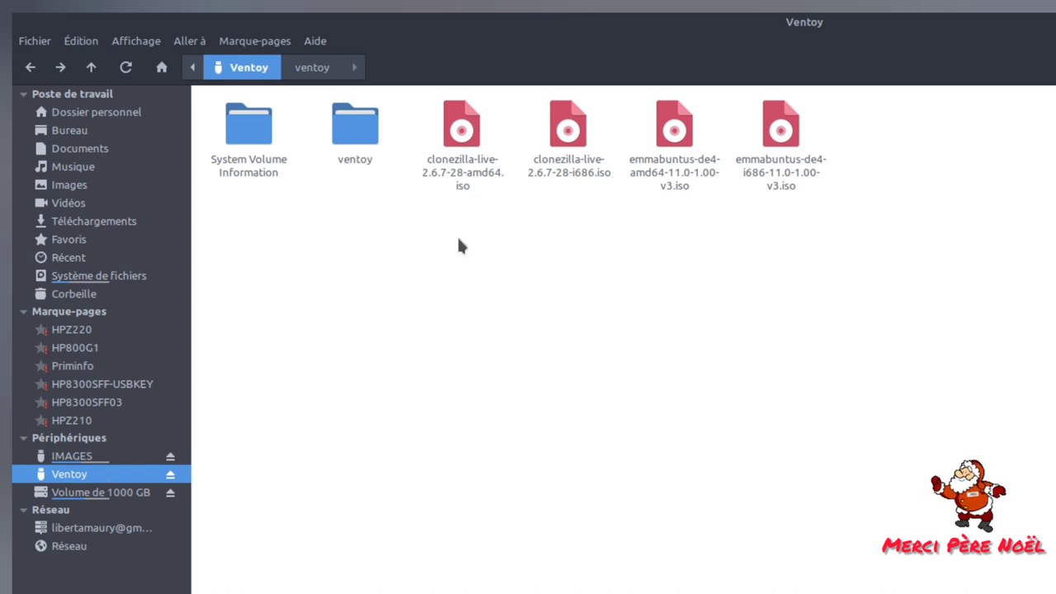
# Examine the four ISO files on the Ventoy partition: the Clonezilla and Emmabuntüs images for amd64 and i686
pyautogui.moveTo(459, 213); pyautogui.dragTo(829, 105)
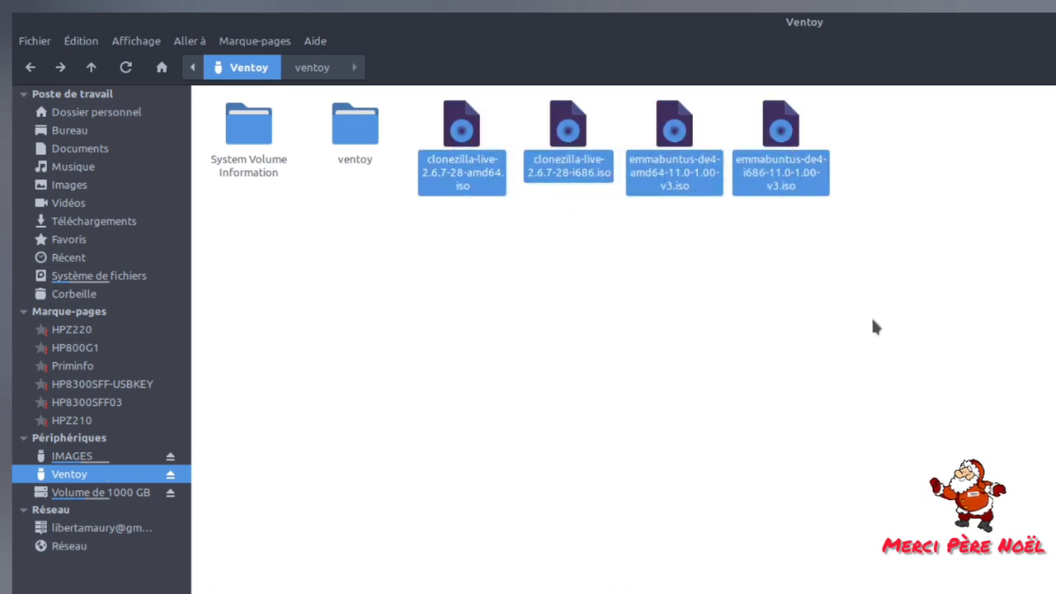
pyautogui.click(553, 334)
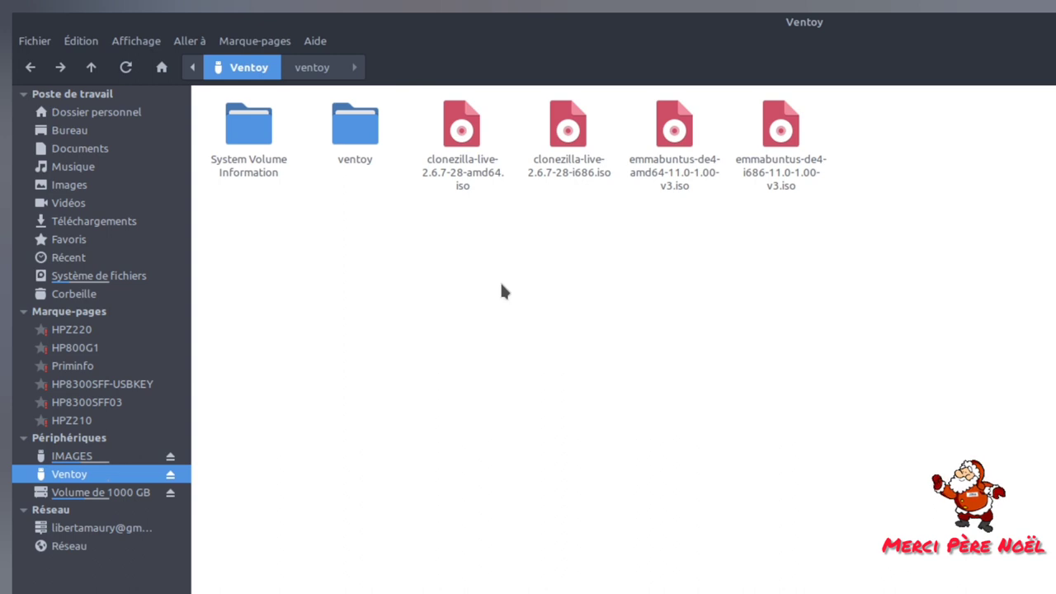
pyautogui.click(461, 183)
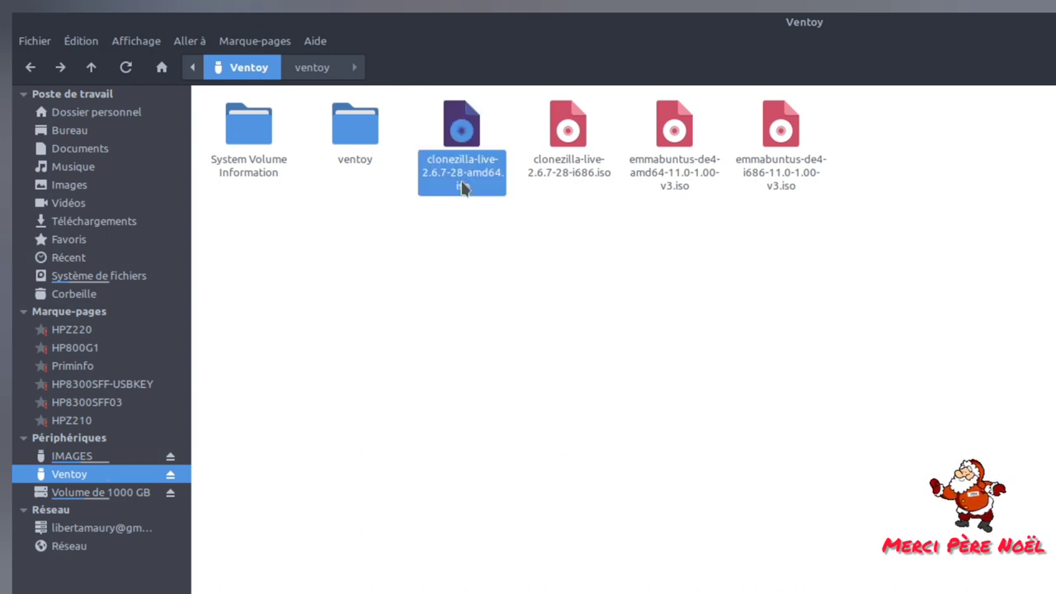
pyautogui.click(580, 172)
pyautogui.click(690, 227)
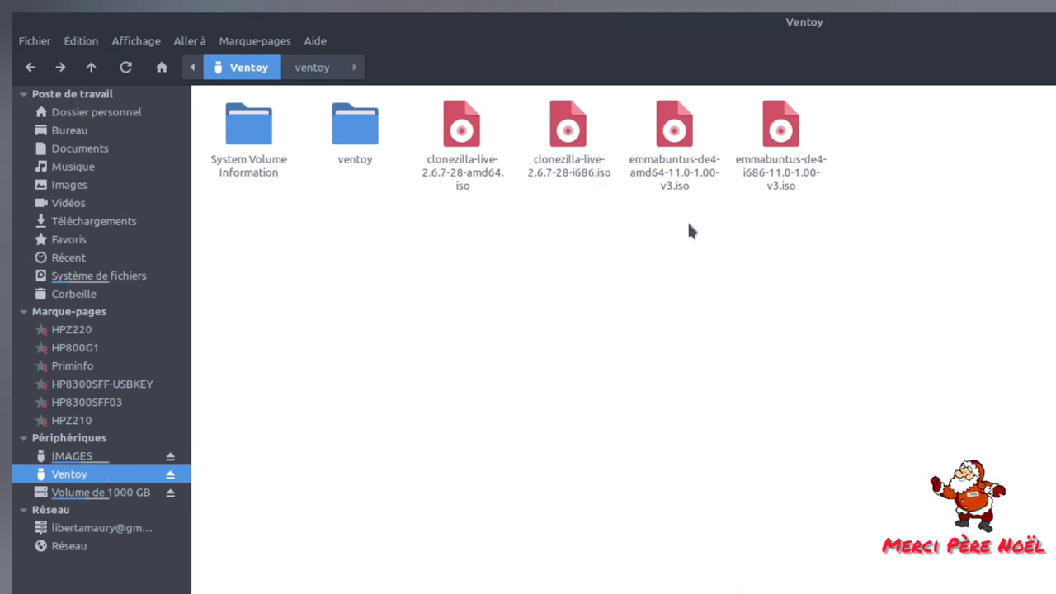
pyautogui.moveTo(674, 218); pyautogui.dragTo(801, 181)
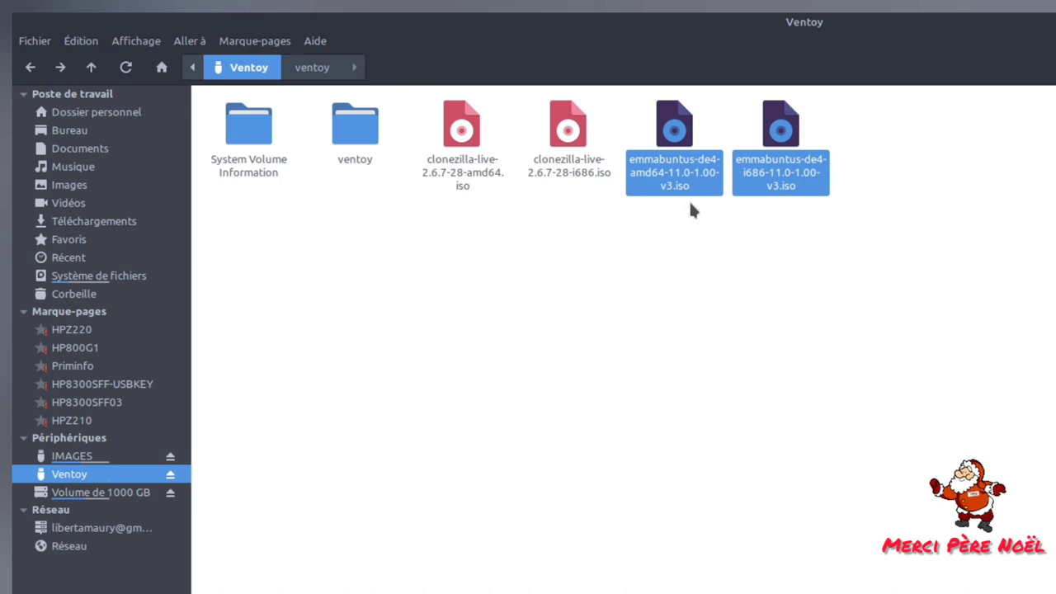
pyautogui.click(695, 183)
pyautogui.click(788, 188)
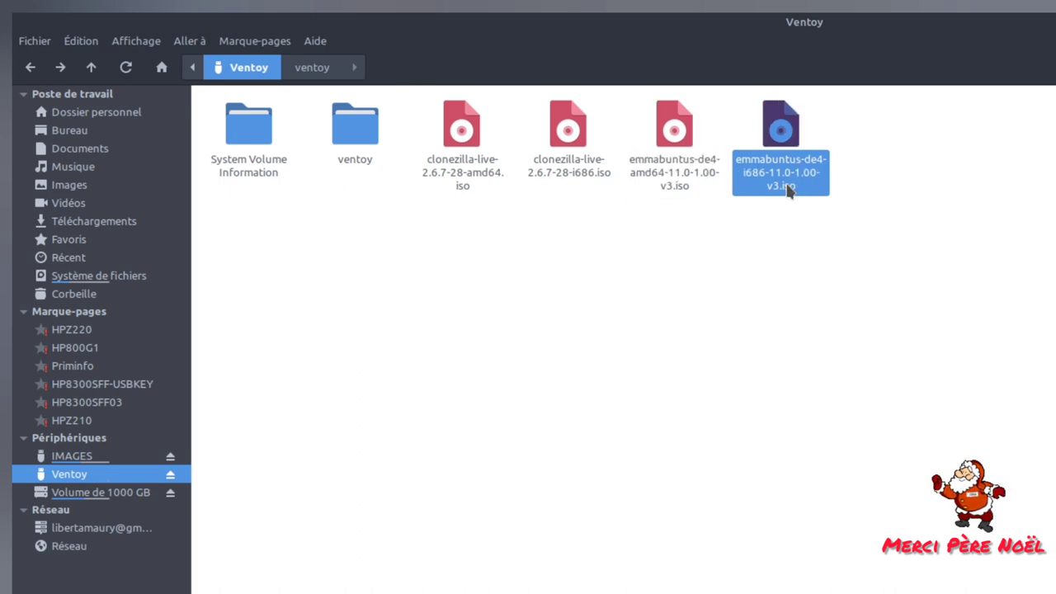
pyautogui.click(670, 268)
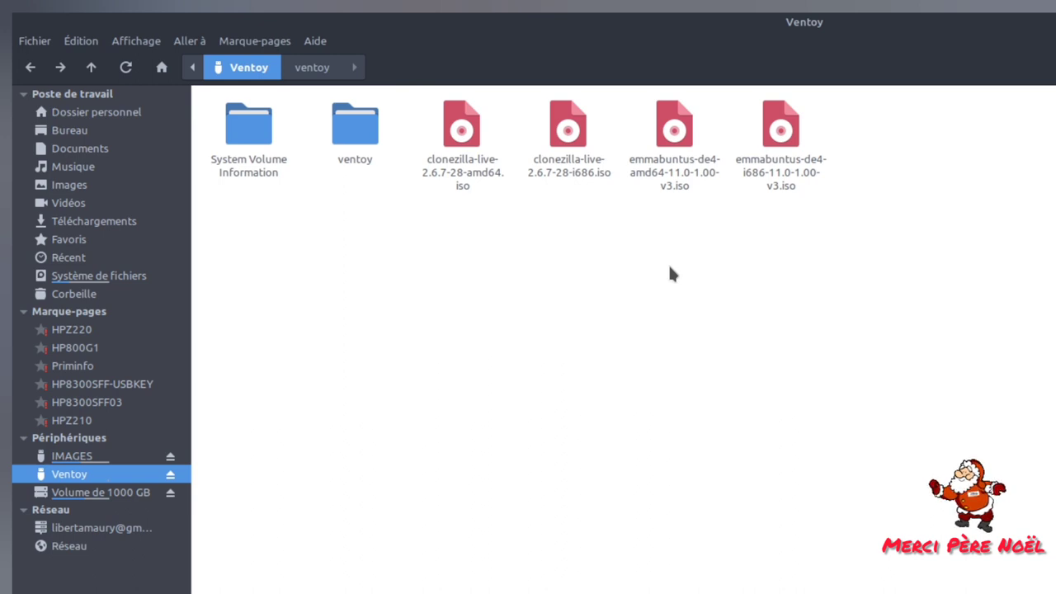
# Examine the three EmmaDE4 clone folders on the IMAGES partition: 32bits, 64bits and 64bits_UEFI
pyautogui.click(107, 455)
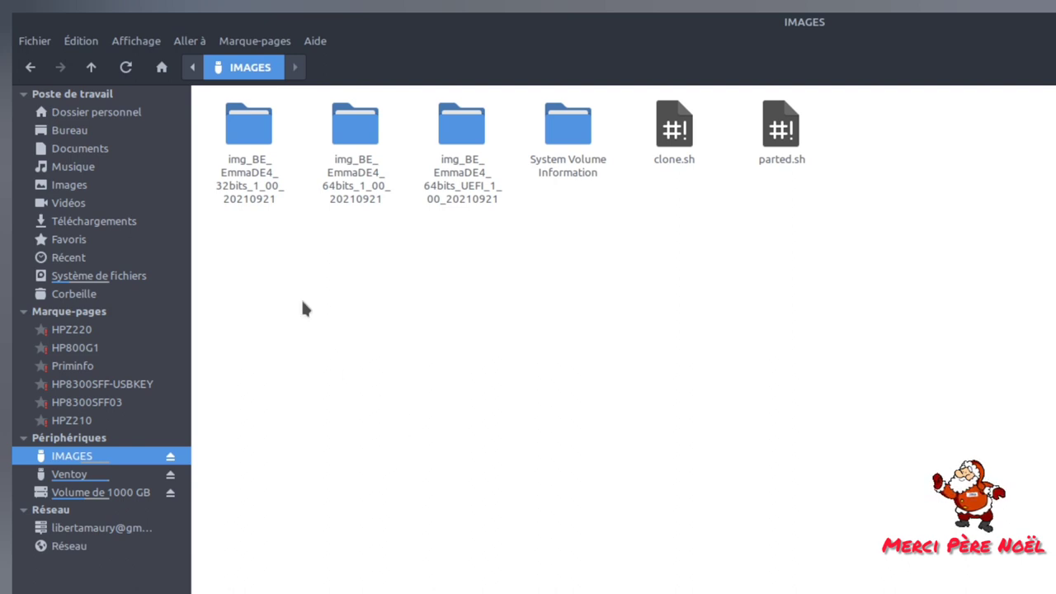
pyautogui.moveTo(230, 223); pyautogui.dragTo(478, 173)
pyautogui.click(363, 324)
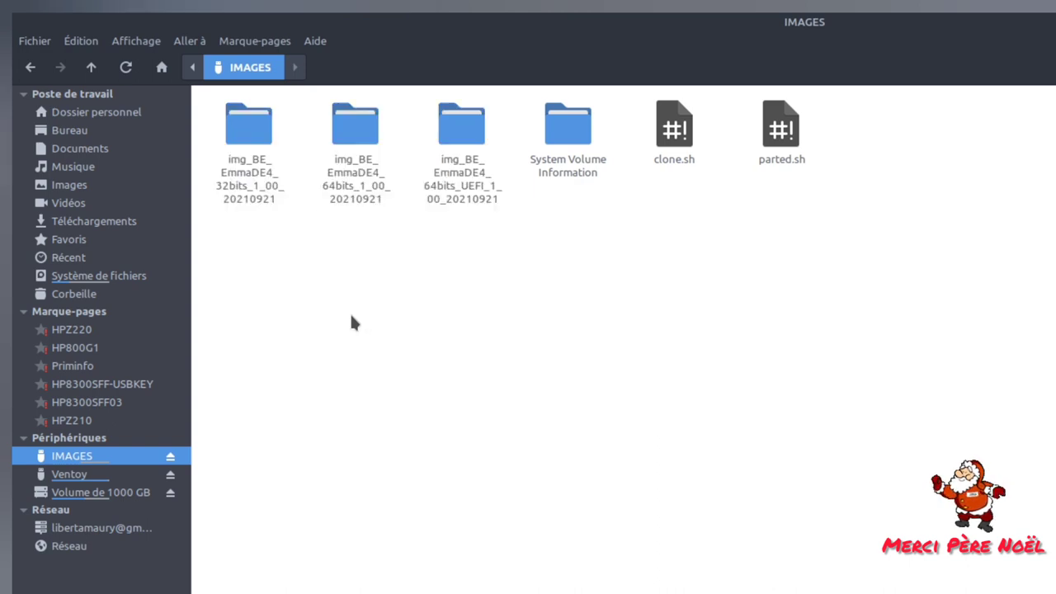
pyautogui.click(244, 196)
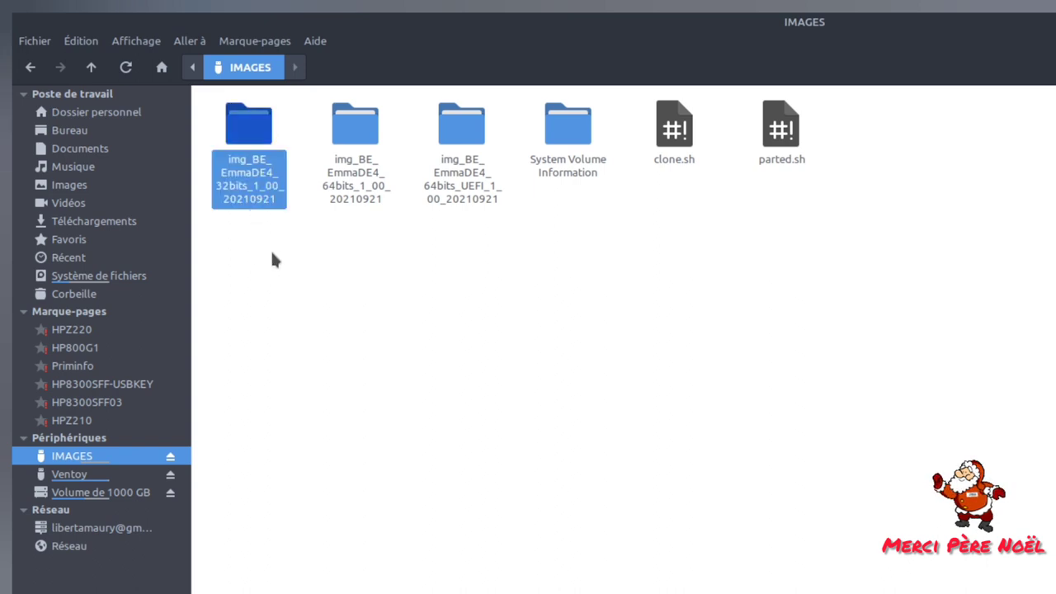
pyautogui.click(345, 197)
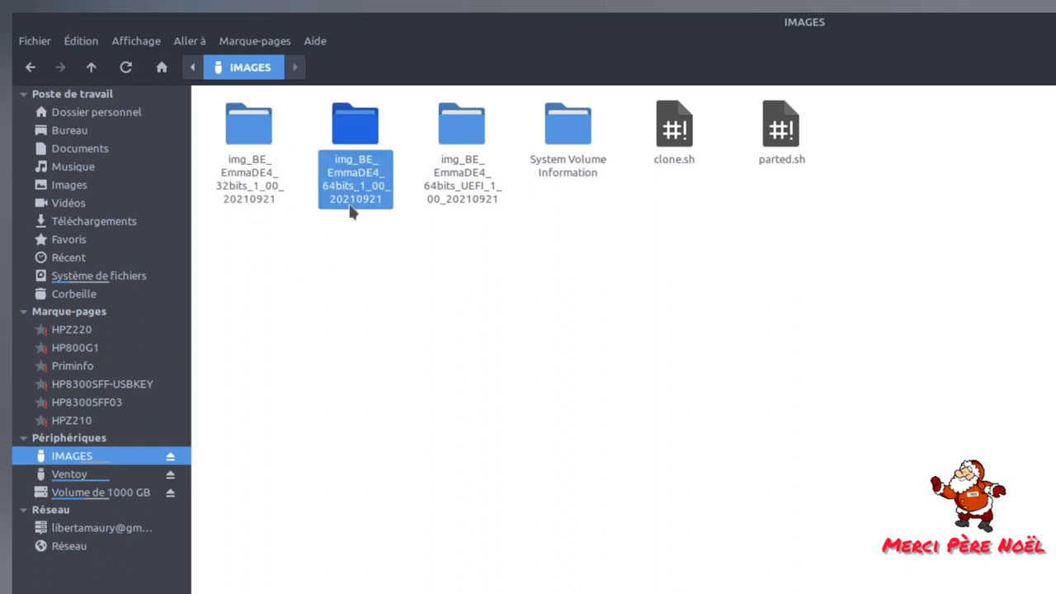
pyautogui.click(475, 206)
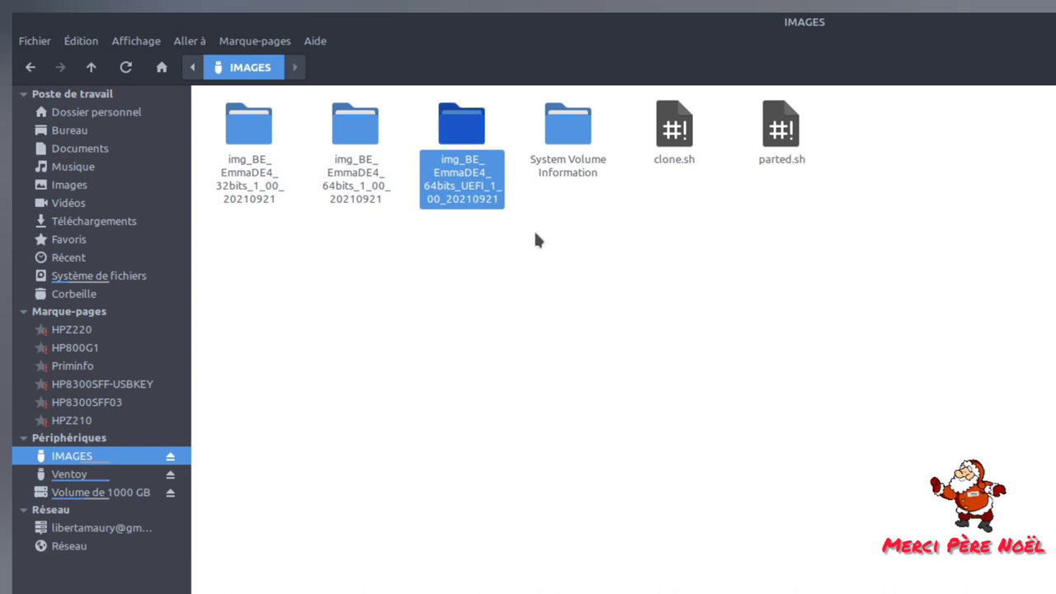
# Point out the clone.sh and parted.sh scripts on the IMAGES partition
pyautogui.click(728, 282)
pyautogui.moveTo(660, 199)
pyautogui.mouseDown()
pyautogui.moveTo(717, 125)
pyautogui.moveTo(813, 120)
pyautogui.mouseUp()
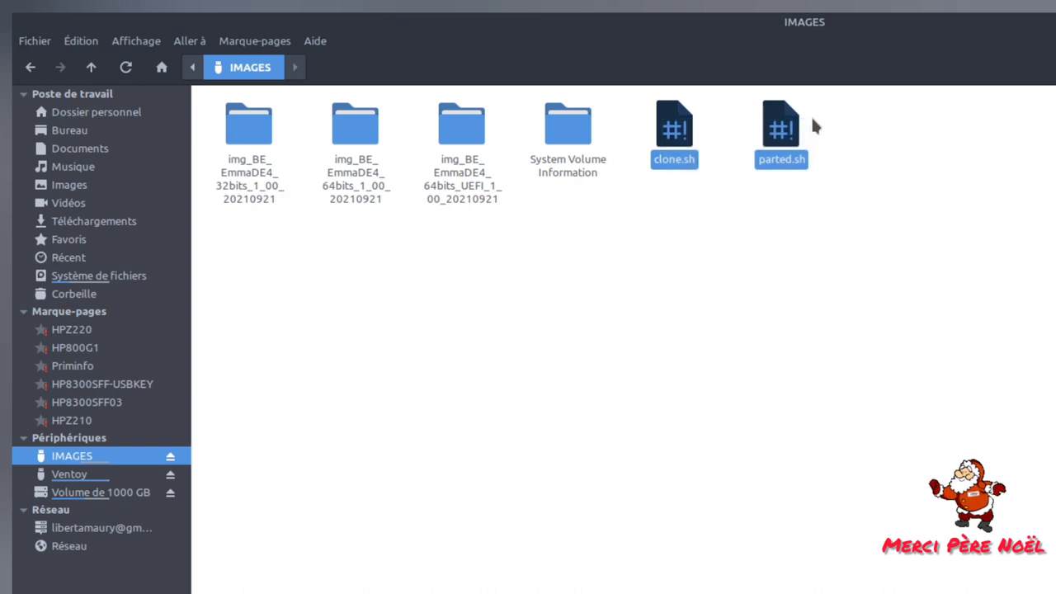
pyautogui.click(681, 136)
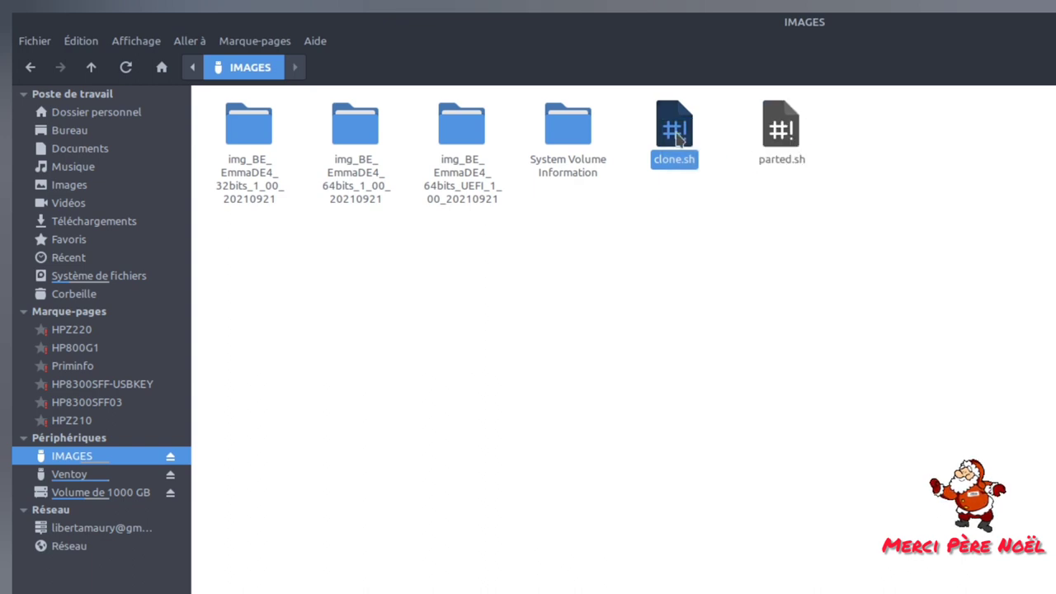
pyautogui.click(782, 140)
pyautogui.click(836, 492)
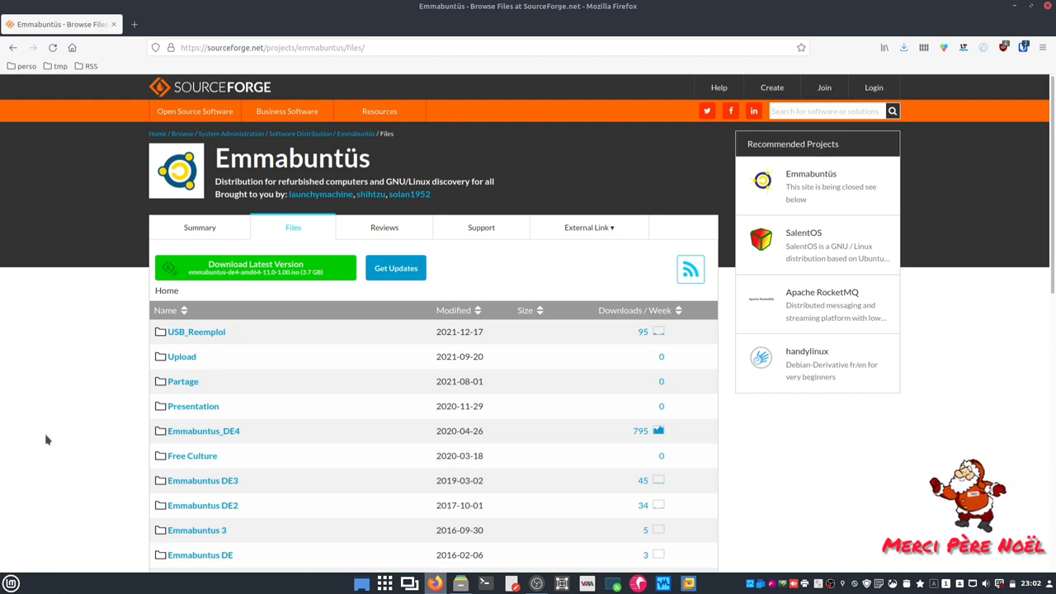
# Open the USB_Reemploi folder of the Emmabuntüs SourceForge project, sort it by modification date with newest first, and review the files
pyautogui.click(191, 332)
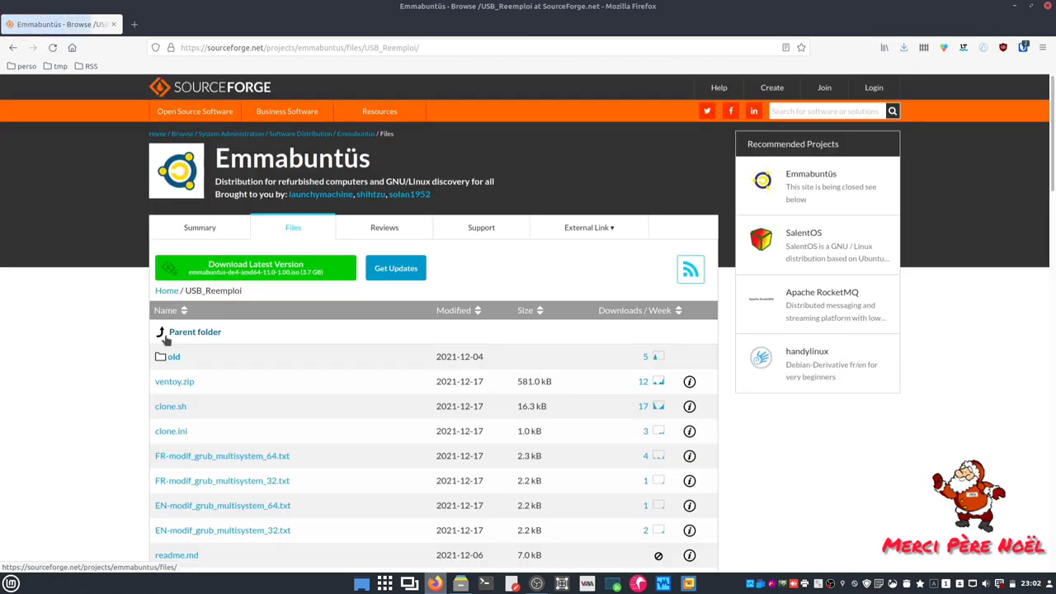
pyautogui.click(455, 311)
pyautogui.click(455, 311)
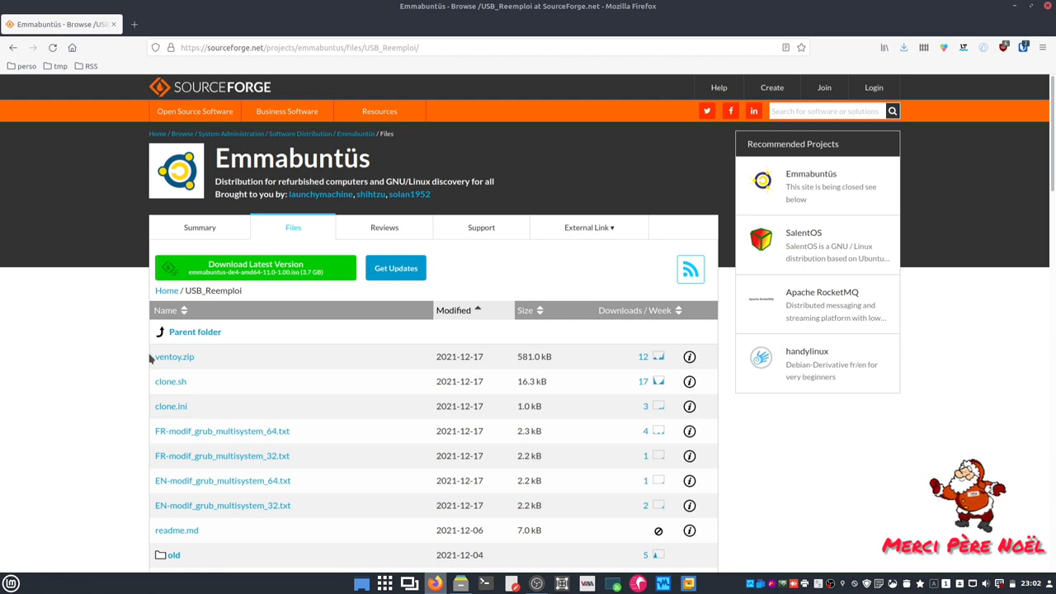
pyautogui.scroll(-1, 50, 434)
pyautogui.scroll(-1, 49, 435)
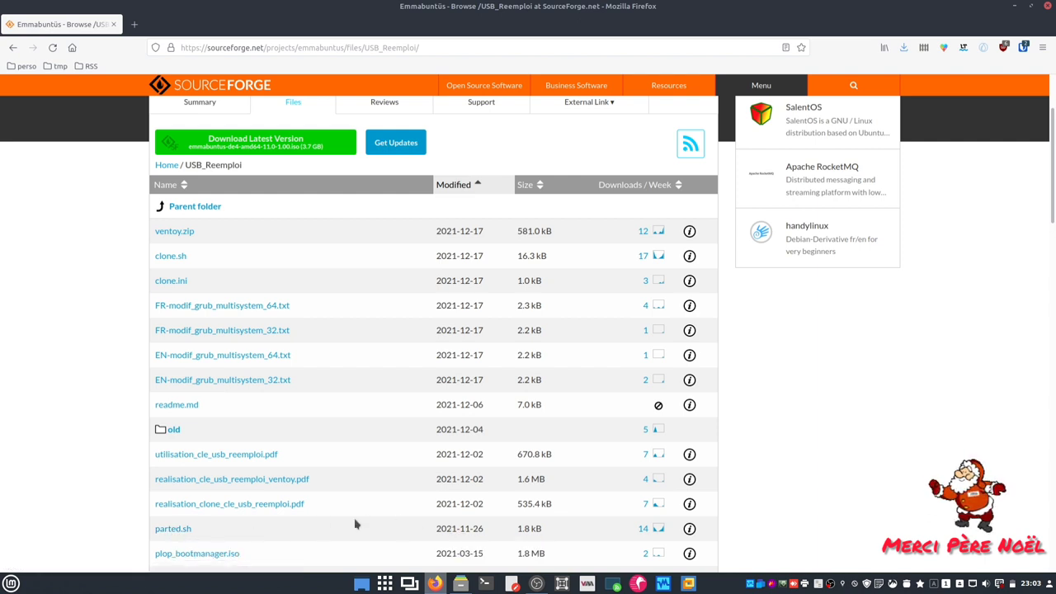
pyautogui.scroll(3, 61, 522)
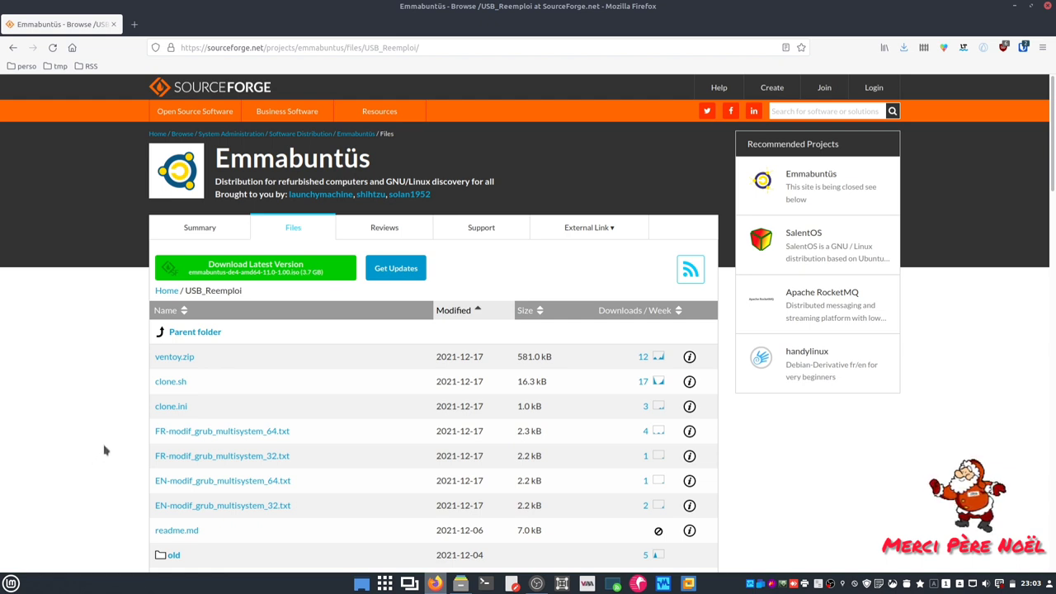
# Open the ventoy.zip download in a separate tab and save the archive
pyautogui.rightClick(174, 359)
pyautogui.click(195, 366)
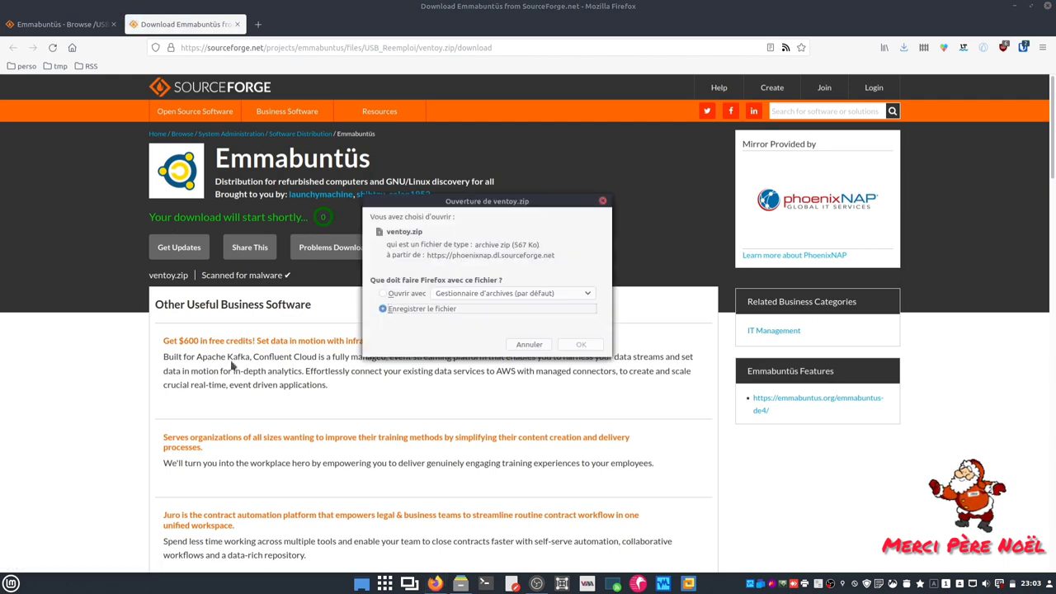
pyautogui.click(582, 347)
pyautogui.click(805, 507)
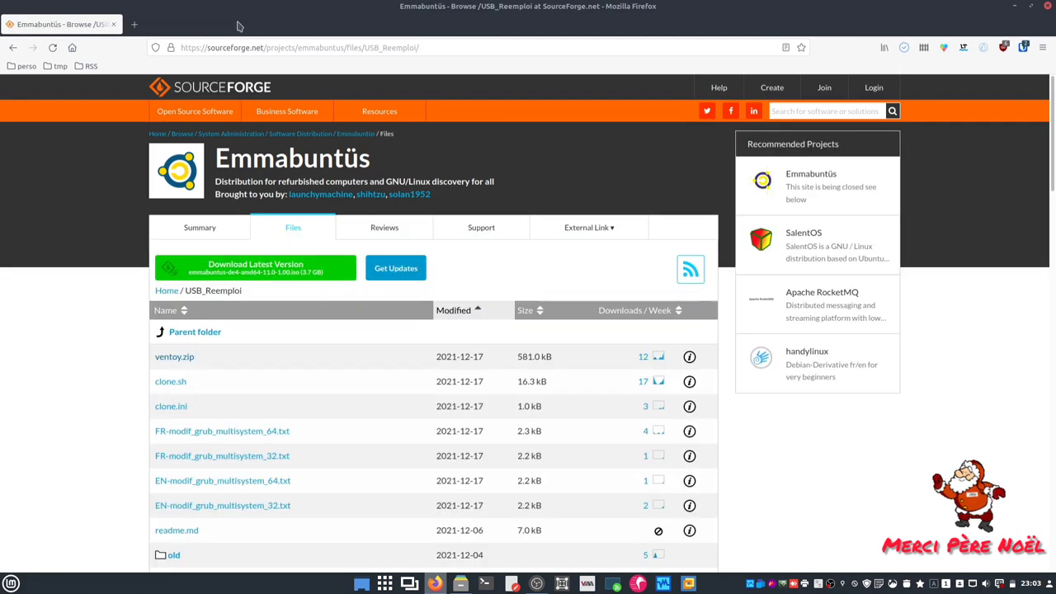
# Open the clone.sh download in a separate tab, save the script and close that tab
pyautogui.rightClick(178, 382)
pyautogui.click(216, 393)
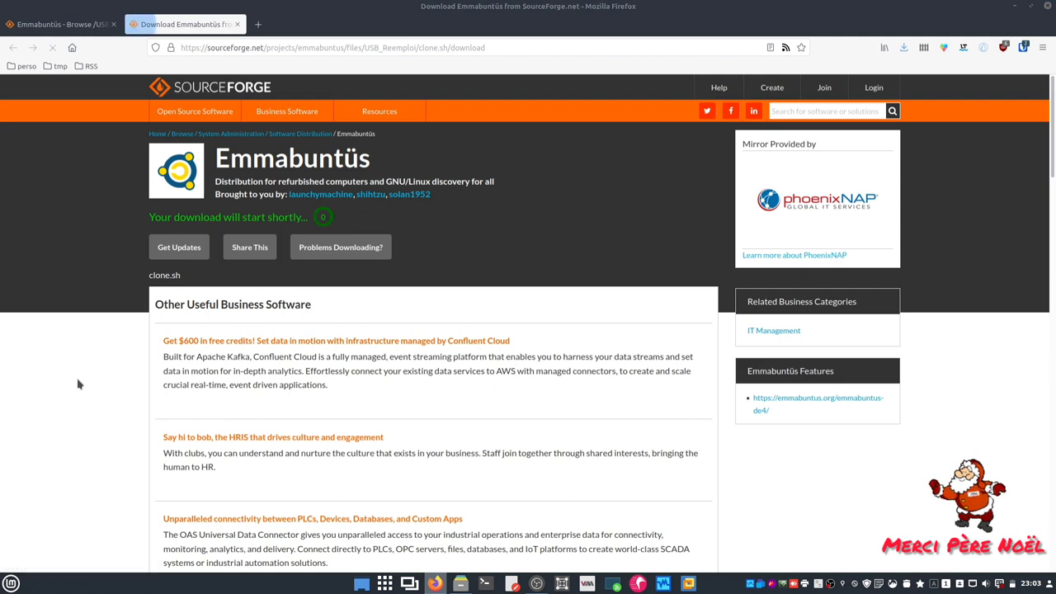
pyautogui.click(437, 309)
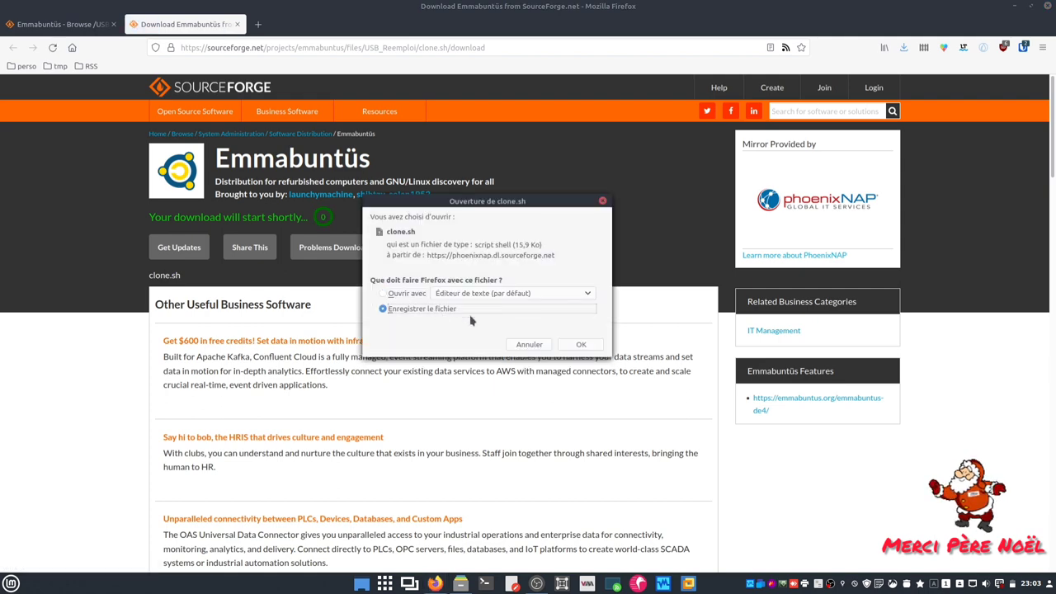
pyautogui.click(591, 346)
pyautogui.click(788, 508)
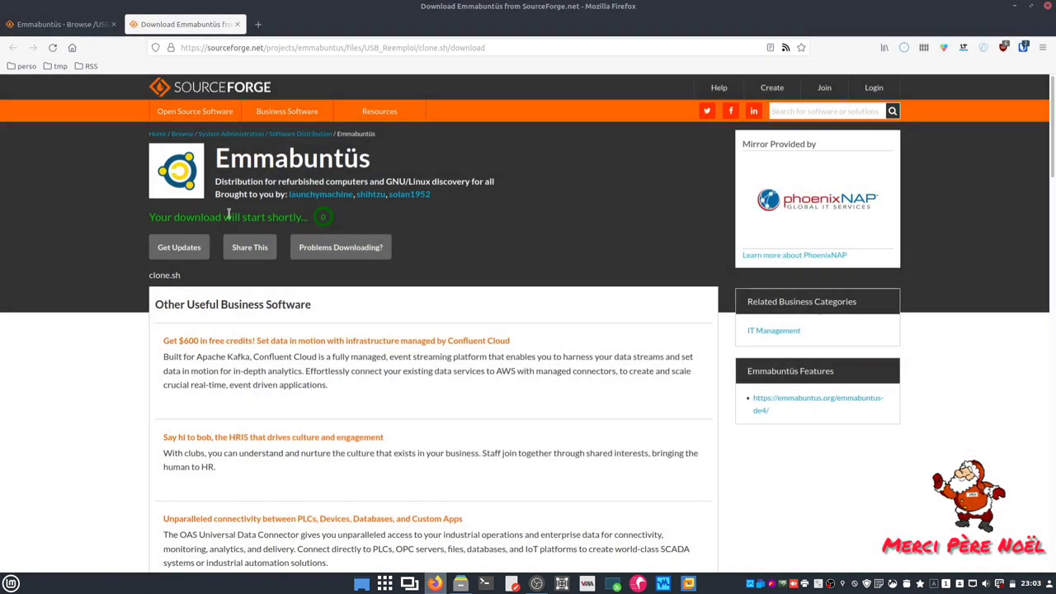
pyautogui.click(238, 24)
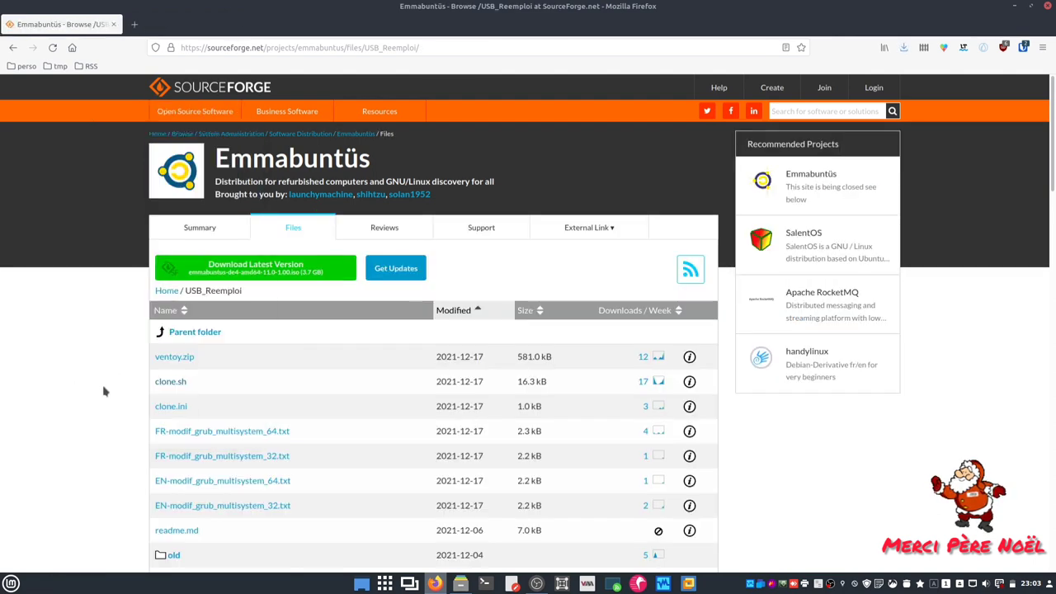
# Open the clone.ini download in a separate tab, save it to Téléchargements and close that tab
pyautogui.rightClick(164, 410)
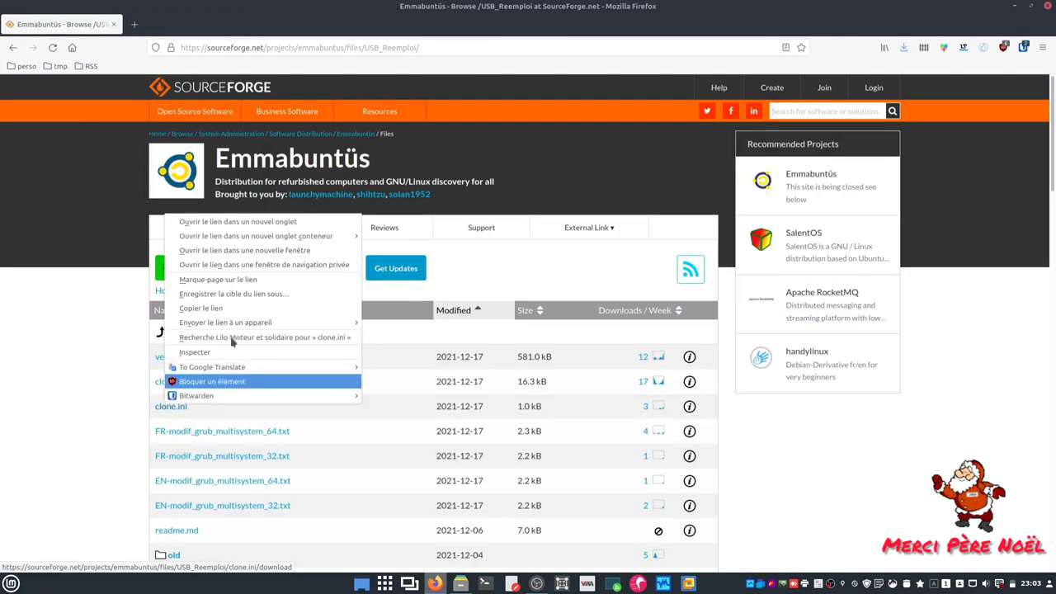
pyautogui.click(248, 212)
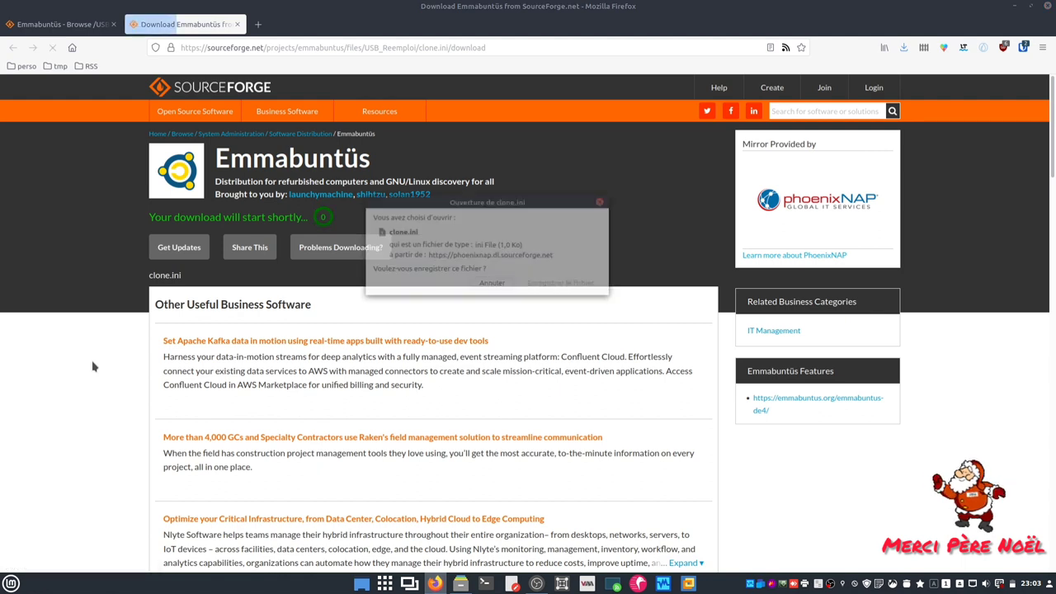
pyautogui.click(542, 285)
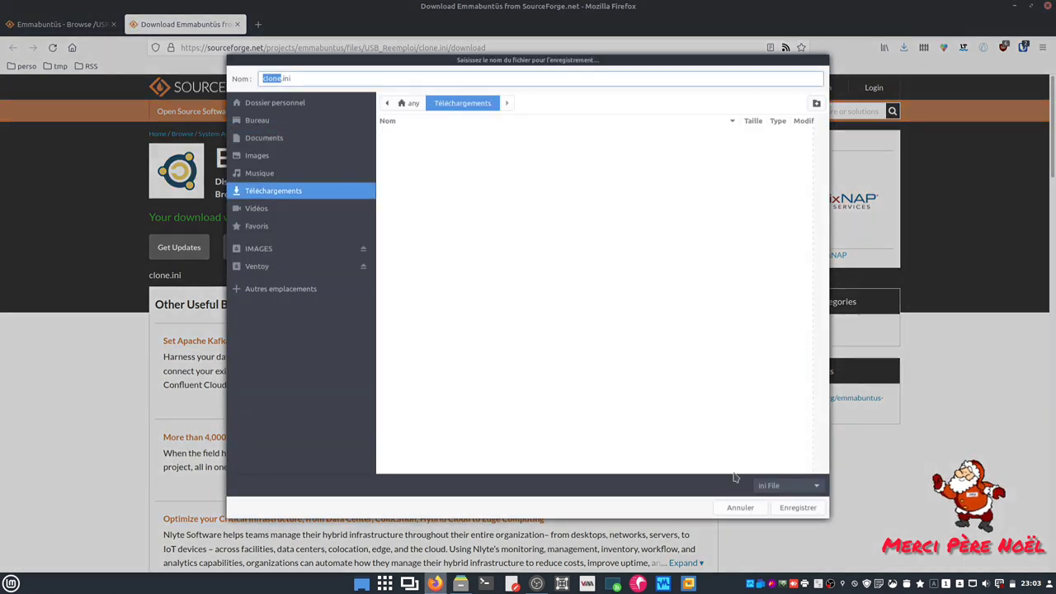
pyautogui.click(781, 506)
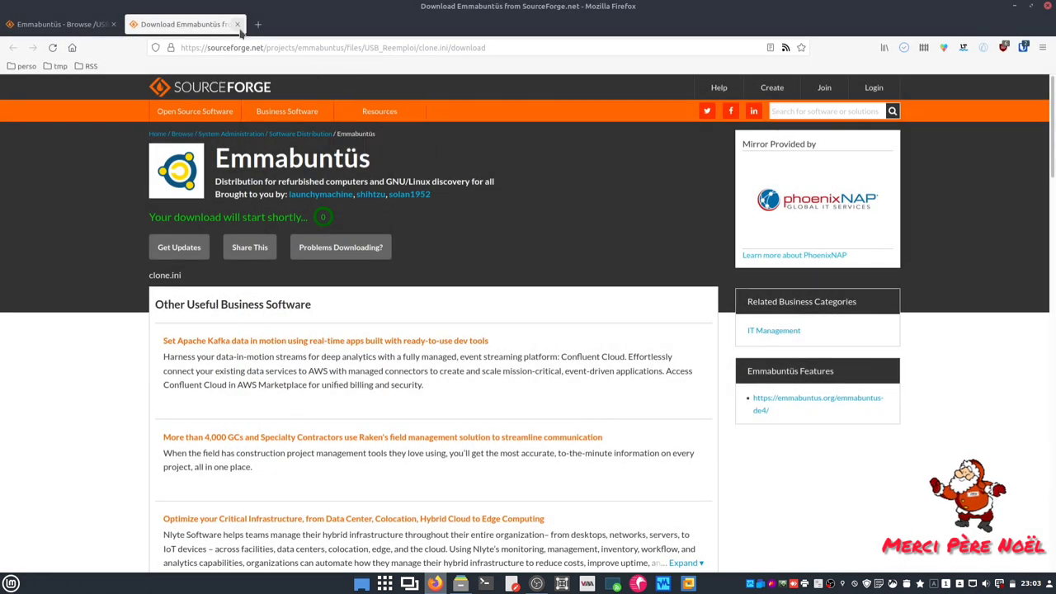
pyautogui.click(236, 24)
# Open the parted.sh download in a separate tab, save the script to Téléchargements and close that tab
pyautogui.scroll(-4, 104, 426)
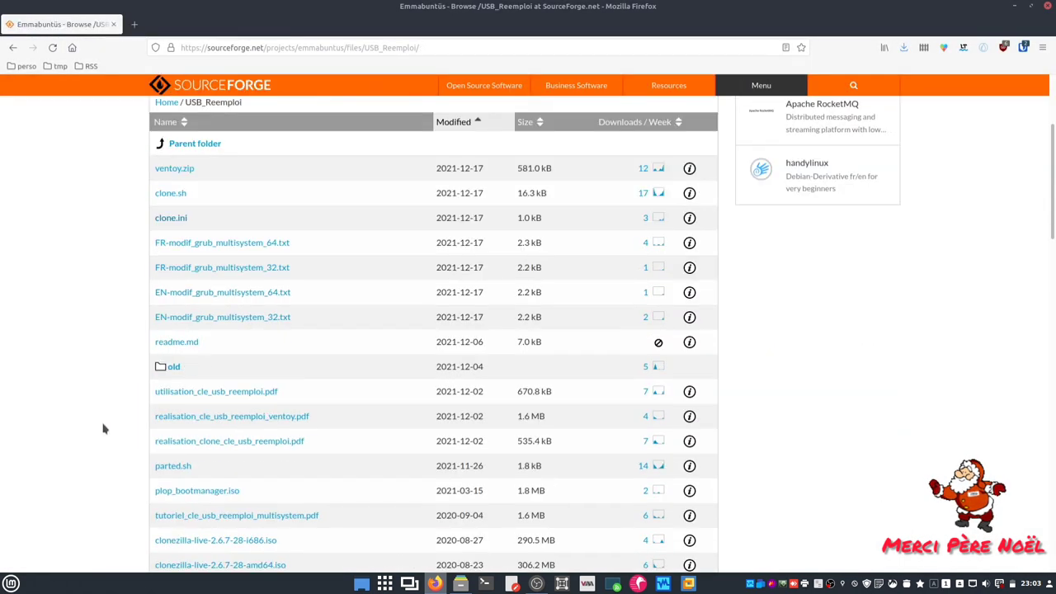
pyautogui.rightClick(175, 471)
pyautogui.click(206, 217)
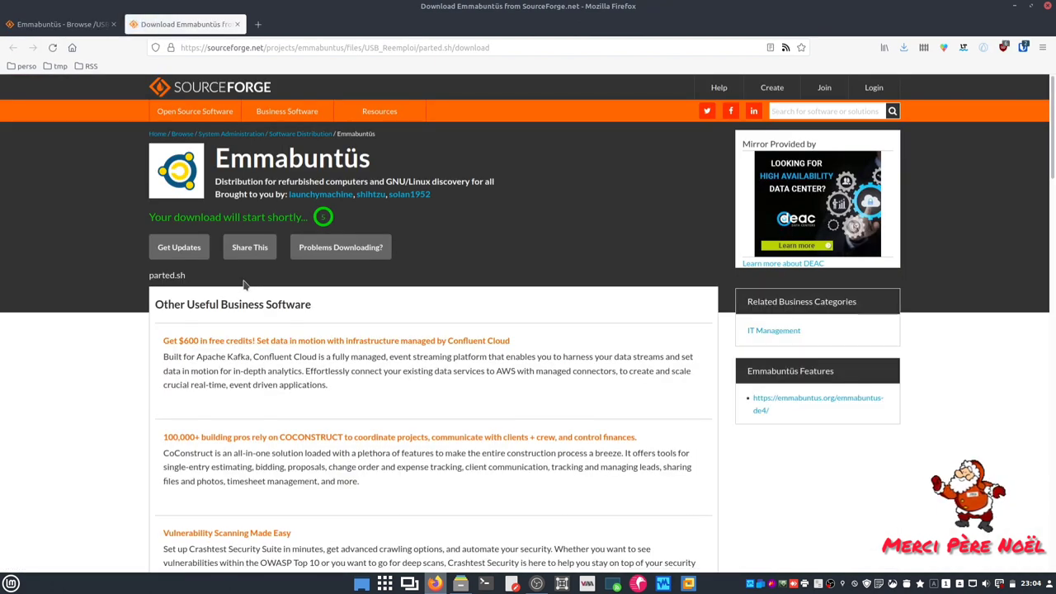
pyautogui.click(468, 308)
pyautogui.click(591, 346)
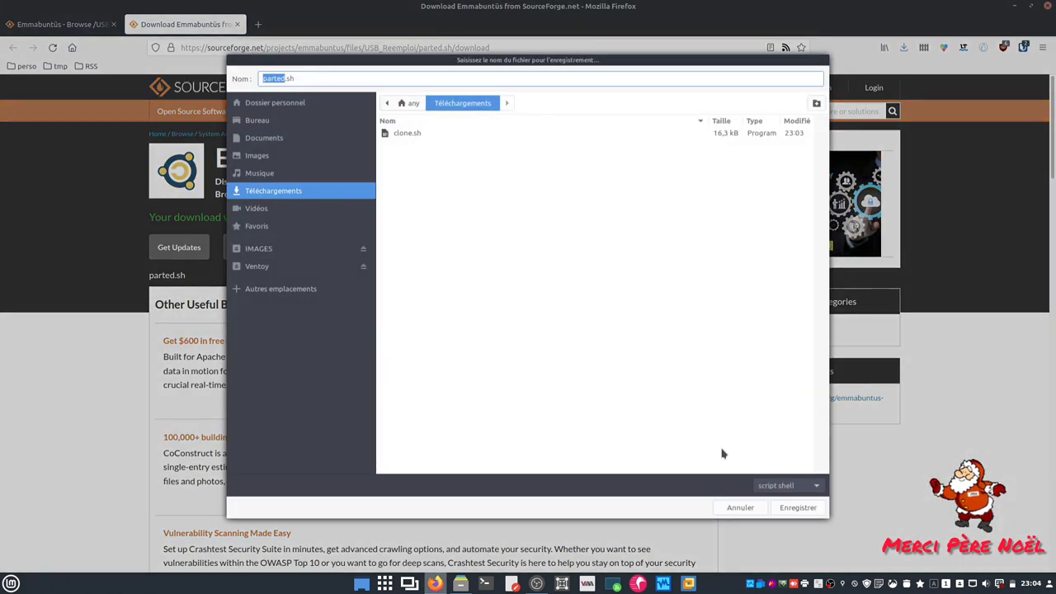
pyautogui.click(786, 507)
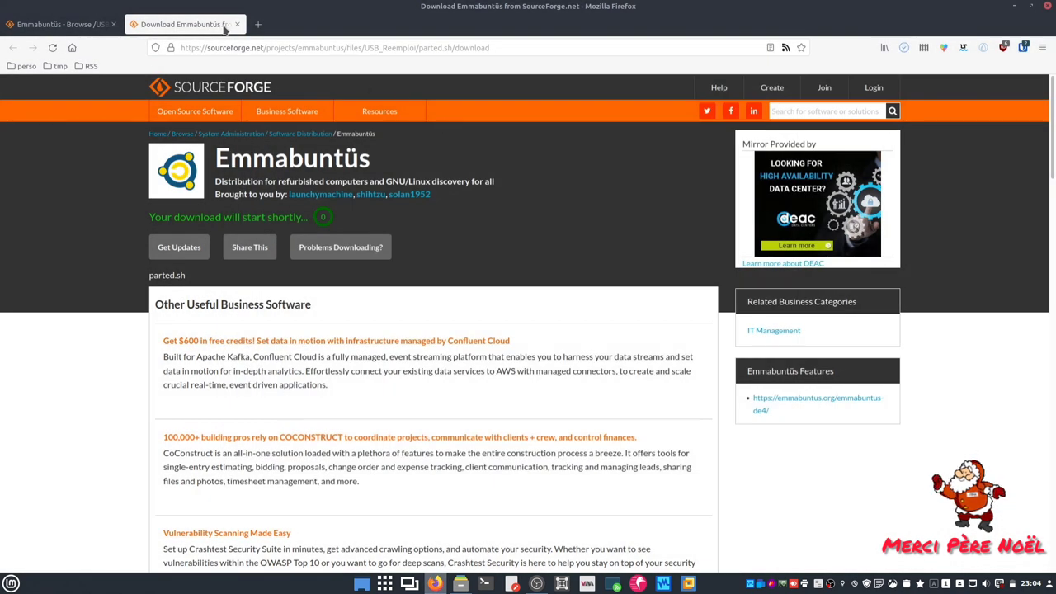
pyautogui.click(237, 23)
pyautogui.scroll(3, 113, 413)
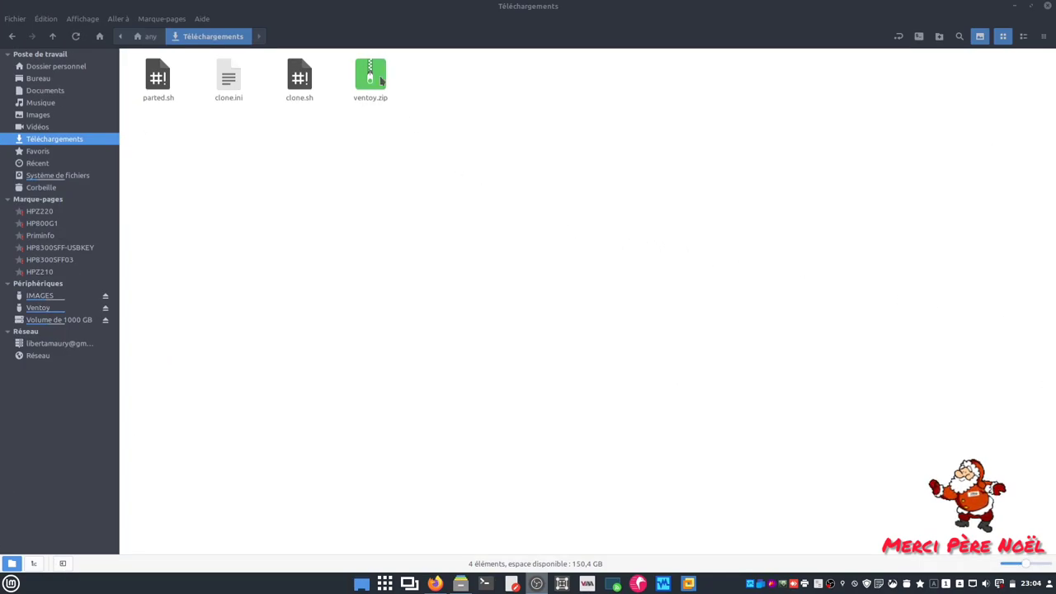
# Extract ventoy.zip inside the Téléchargements folder in the file manager and move the archive to the trash
pyautogui.click(380, 79)
pyautogui.rightClick(380, 79)
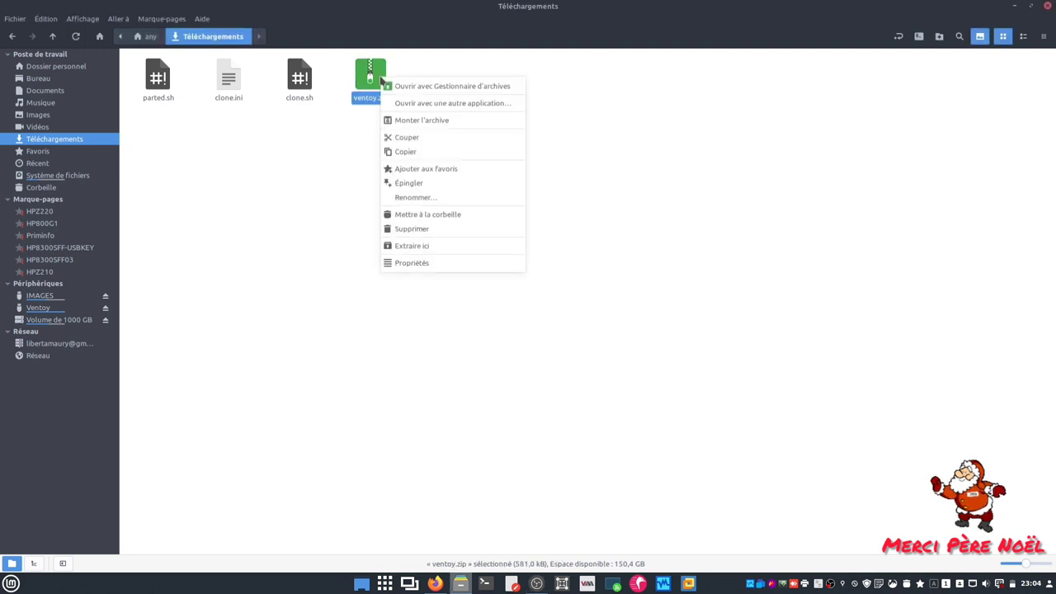
pyautogui.click(443, 245)
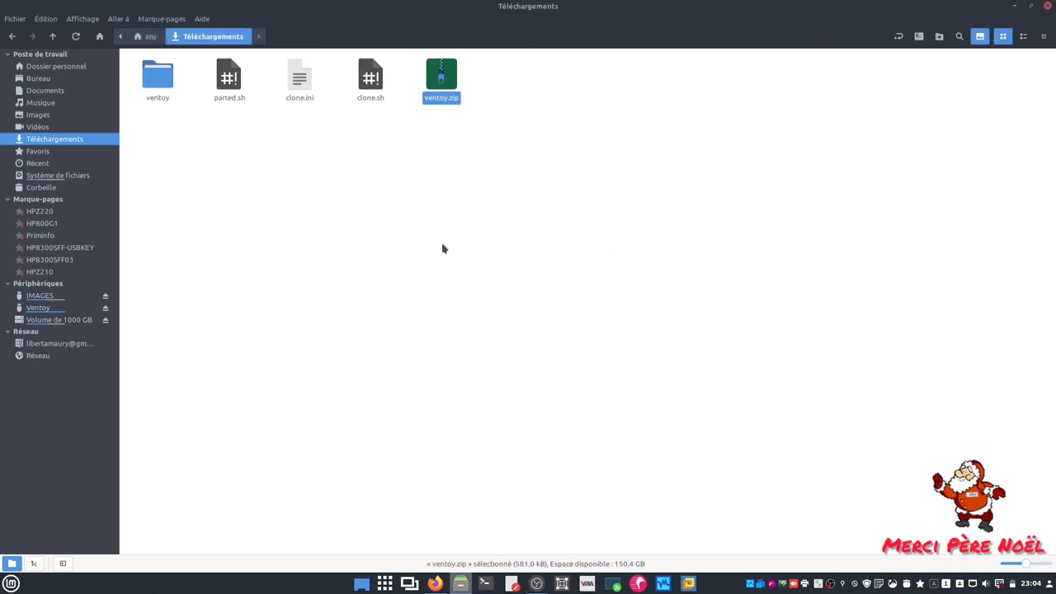
pyautogui.rightClick(455, 81)
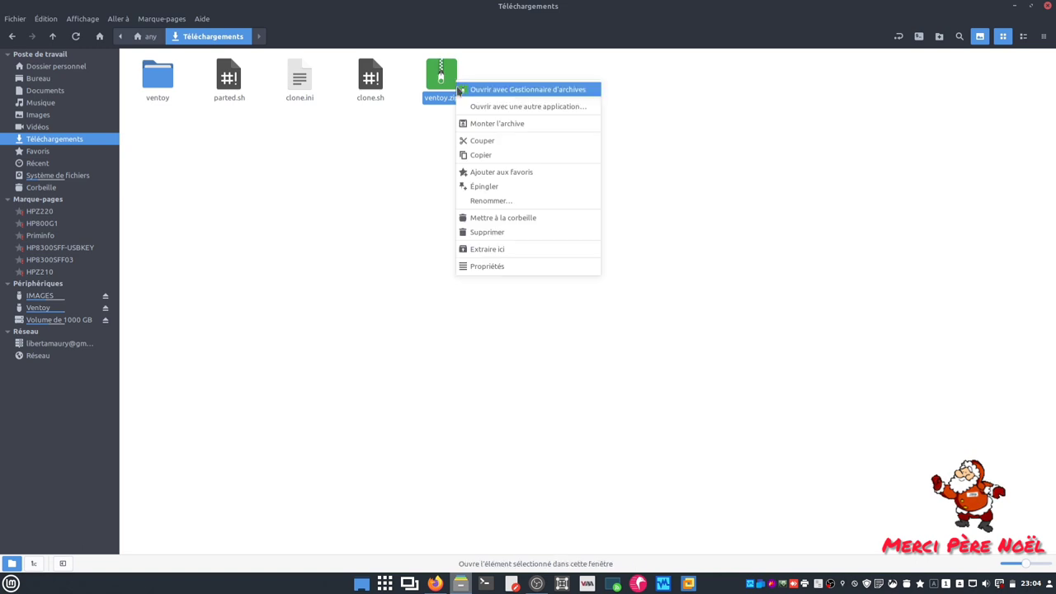
pyautogui.click(481, 217)
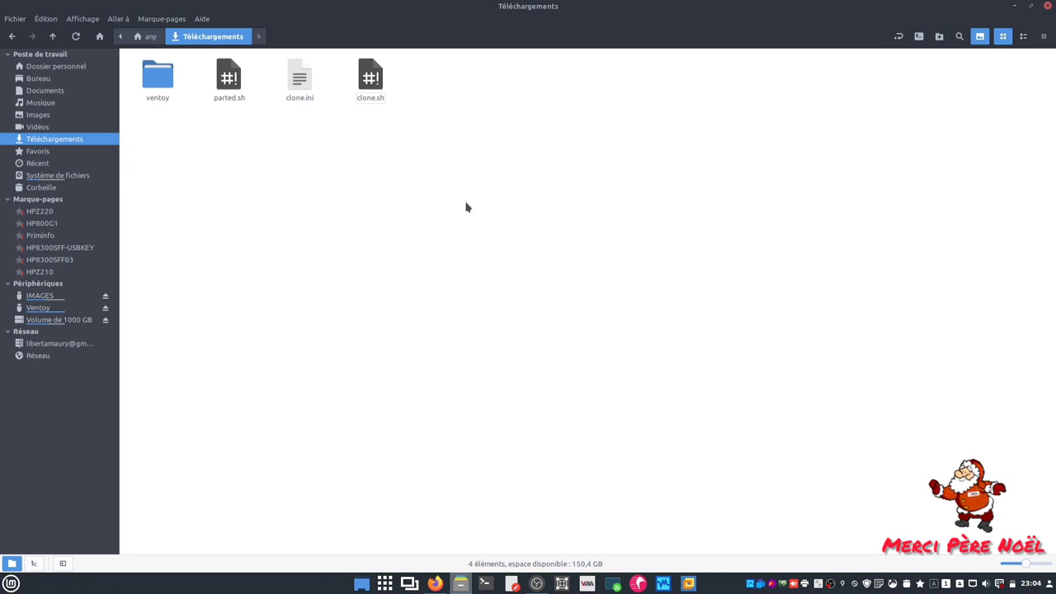
# Examine the contents of the extracted ventoy folder and return to Téléchargements
pyautogui.doubleClick(158, 79)
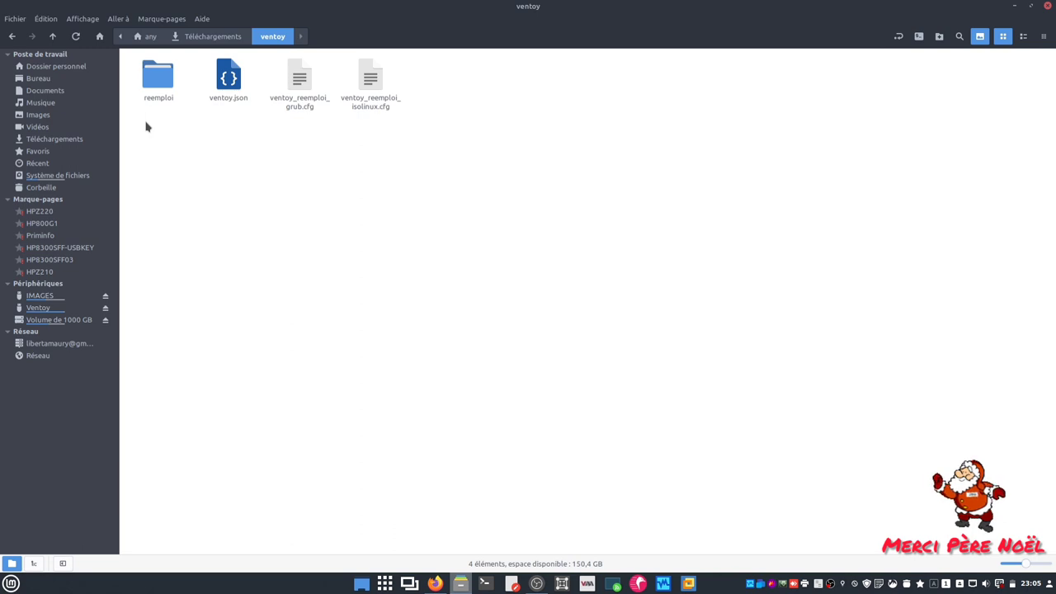
pyautogui.moveTo(146, 123); pyautogui.dragTo(387, 78)
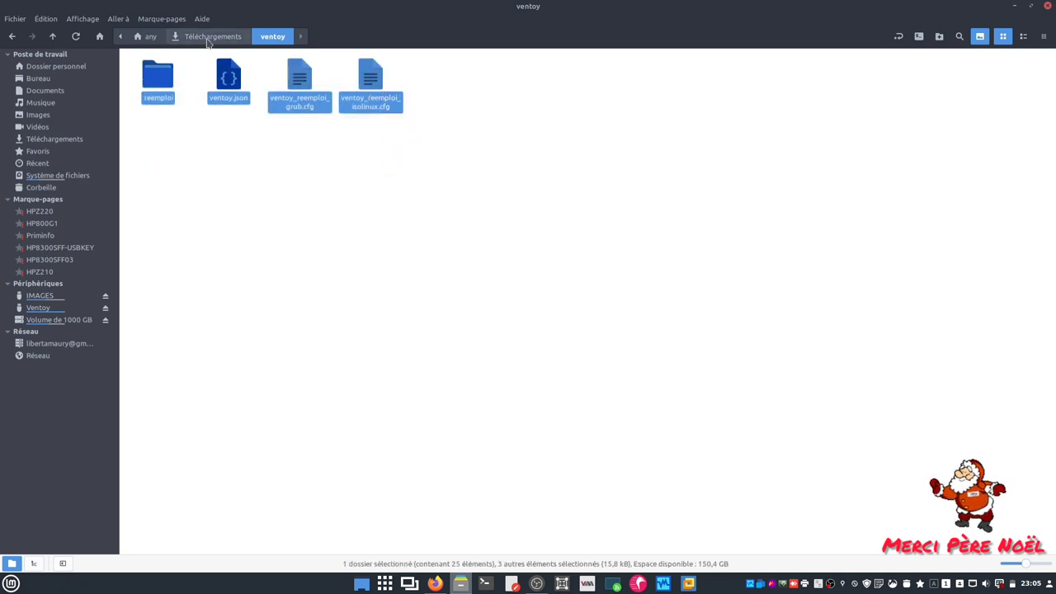
pyautogui.click(208, 38)
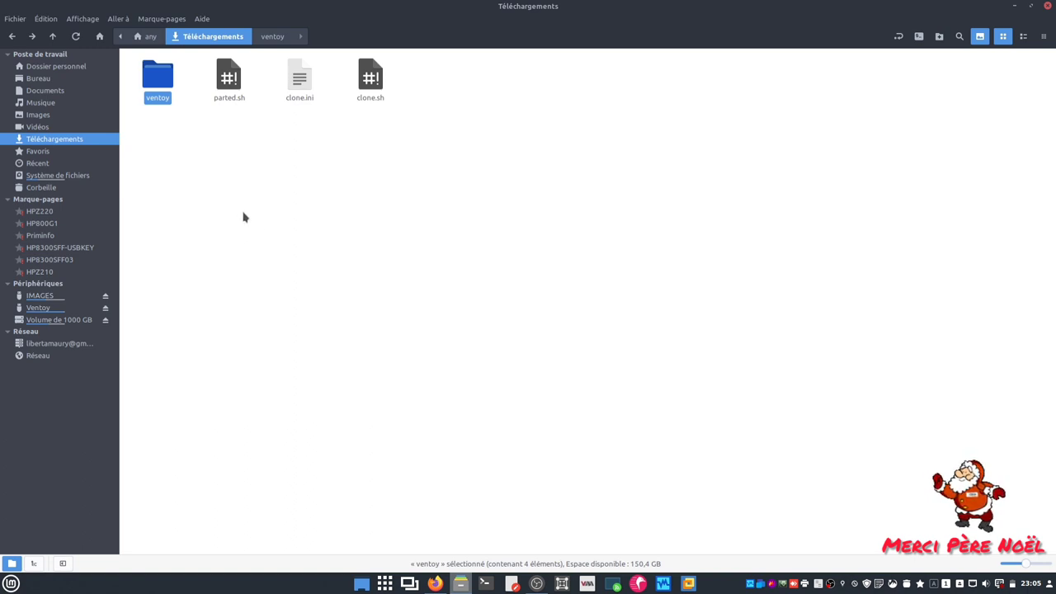
pyautogui.doubleClick(160, 81)
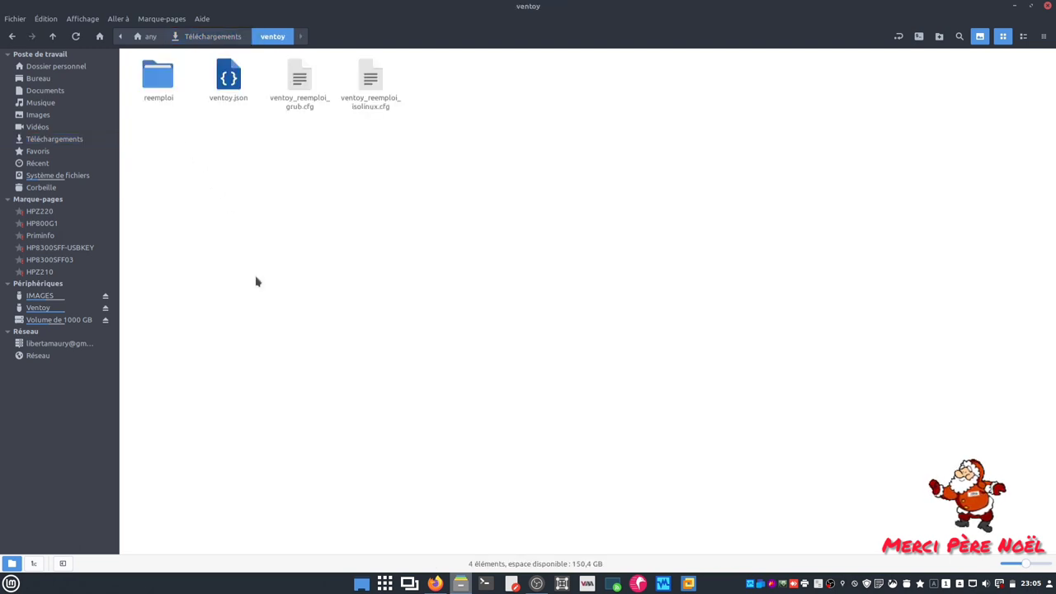
pyautogui.moveTo(155, 125); pyautogui.dragTo(402, 58)
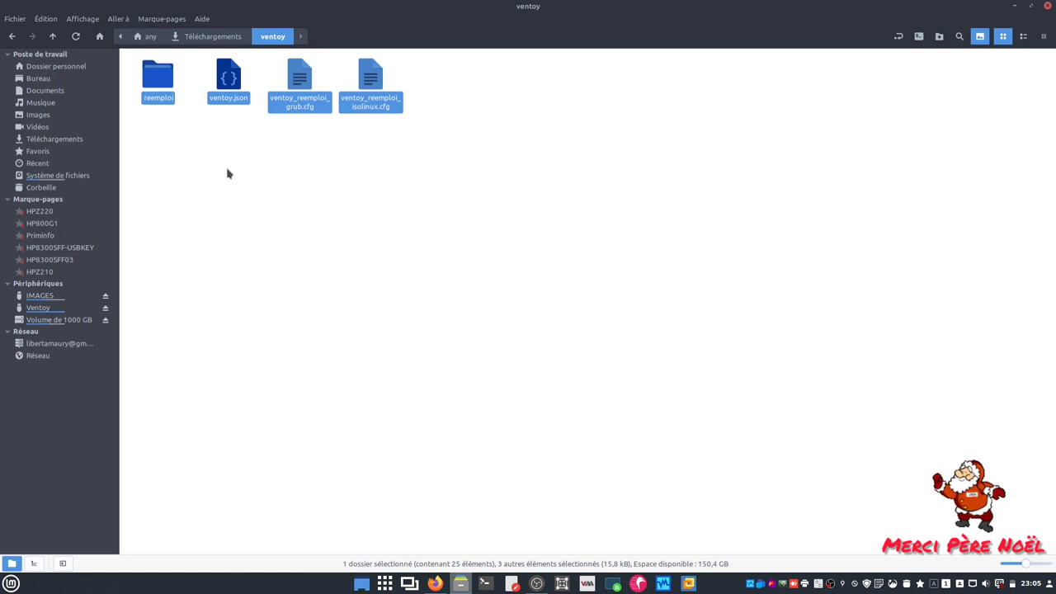
pyautogui.click(216, 39)
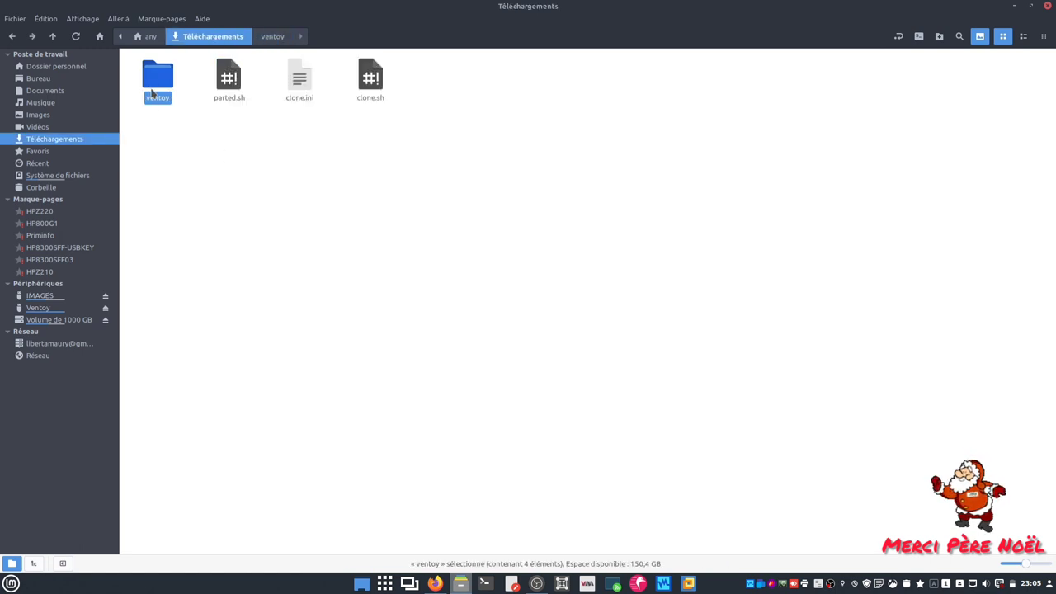
# Tile the Téléchargements window on one half of the desktop and a new file manager window on the other half
pyautogui.click(174, 129)
pyautogui.moveTo(395, 7); pyautogui.dragTo(4, 277)
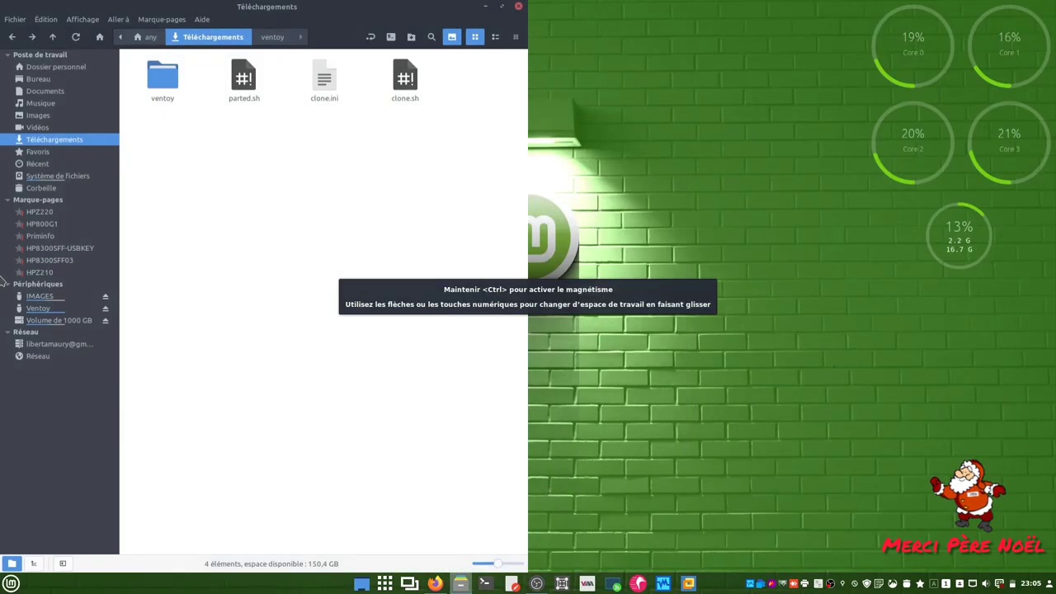
pyautogui.rightClick(460, 583)
pyautogui.click(430, 455)
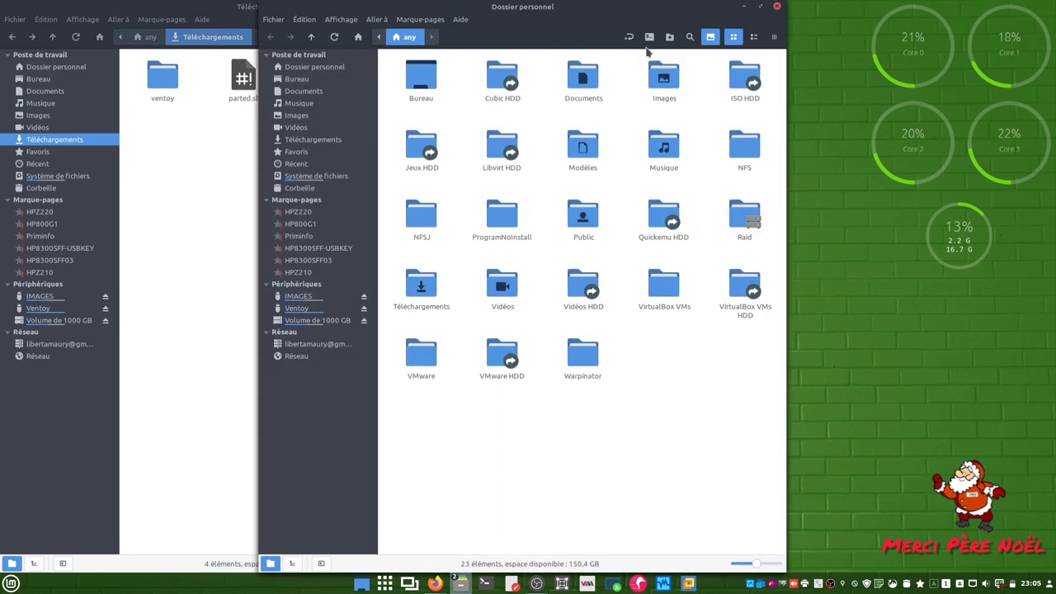
pyautogui.moveTo(646, 13); pyautogui.dragTo(1054, 239)
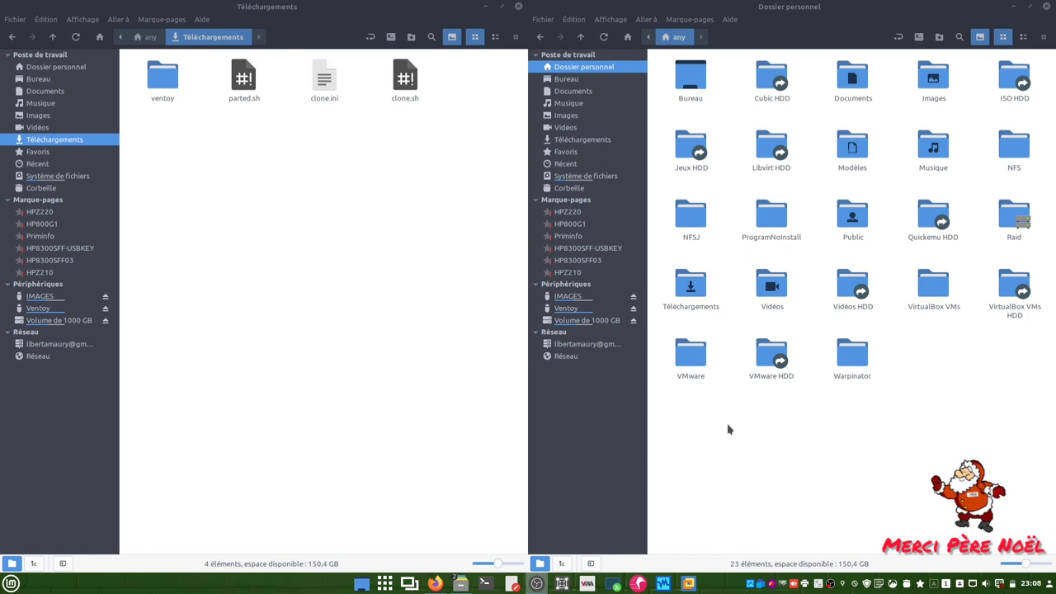
# Check the existing ventoy folder on the USB key's Ventoy partition and permanently delete that folder
pyautogui.click(580, 310)
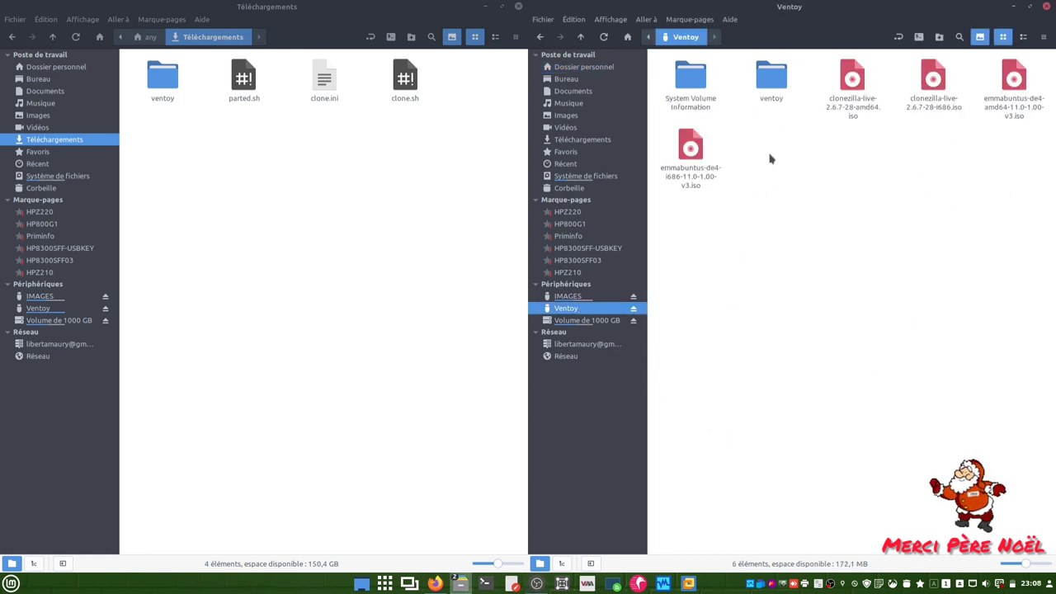
pyautogui.click(774, 89)
pyautogui.doubleClick(774, 89)
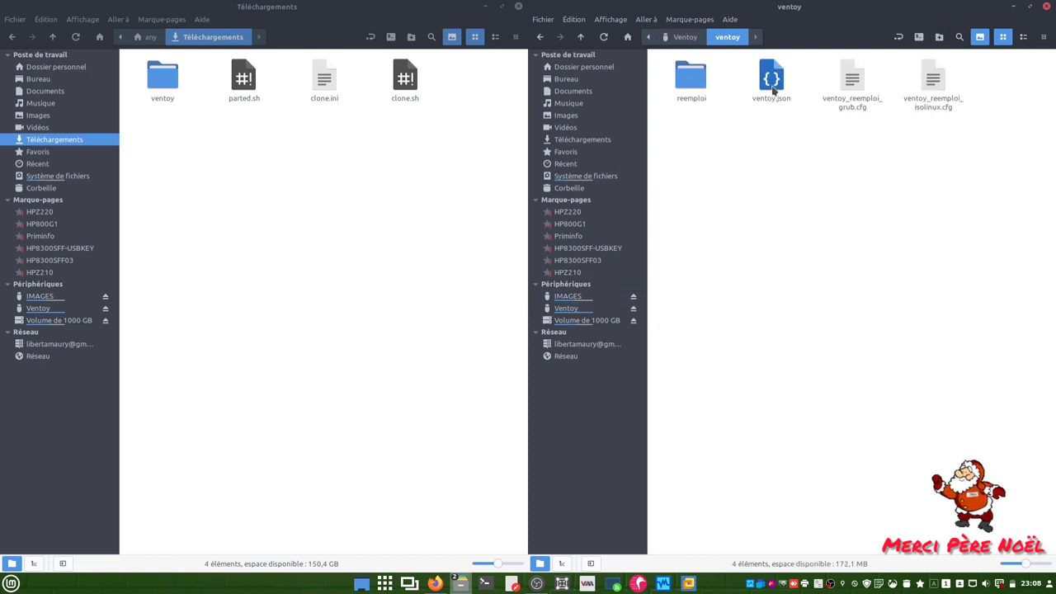
pyautogui.moveTo(682, 119); pyautogui.dragTo(955, 74)
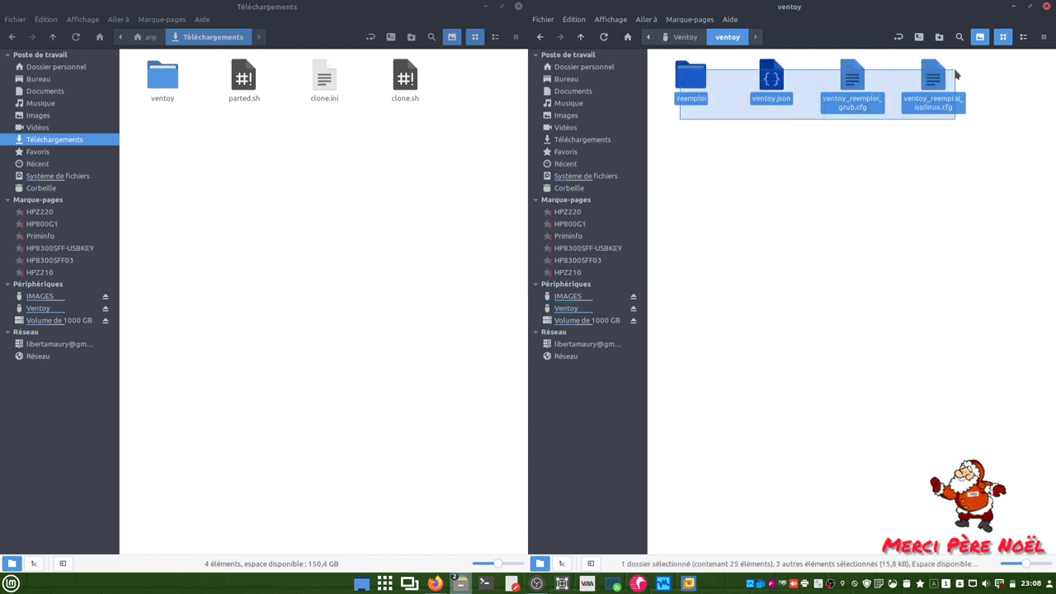
pyautogui.moveTo(956, 74); pyautogui.dragTo(955, 74)
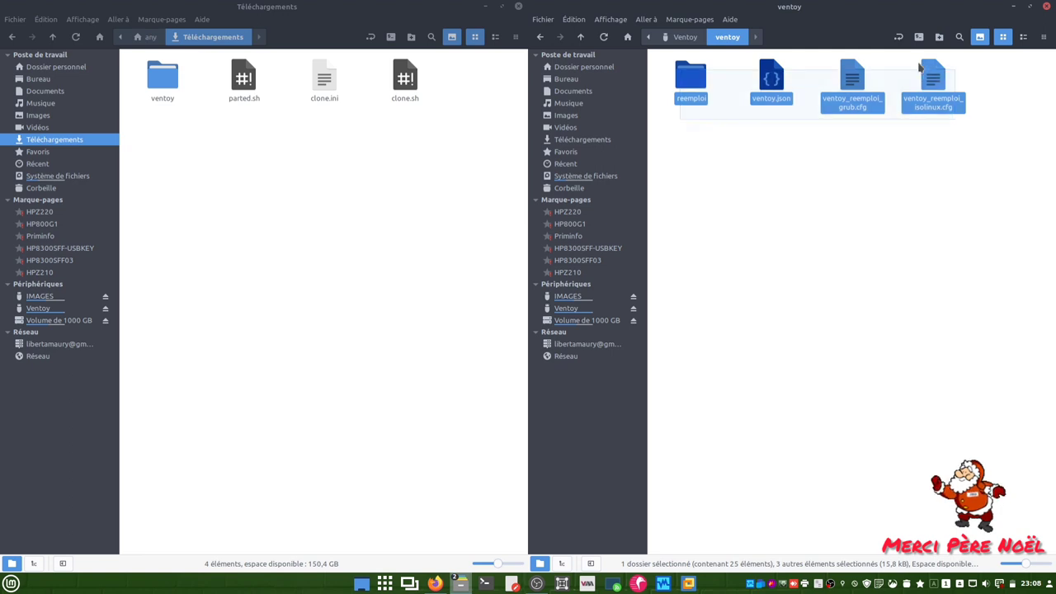
pyautogui.click(693, 38)
pyautogui.rightClick(779, 81)
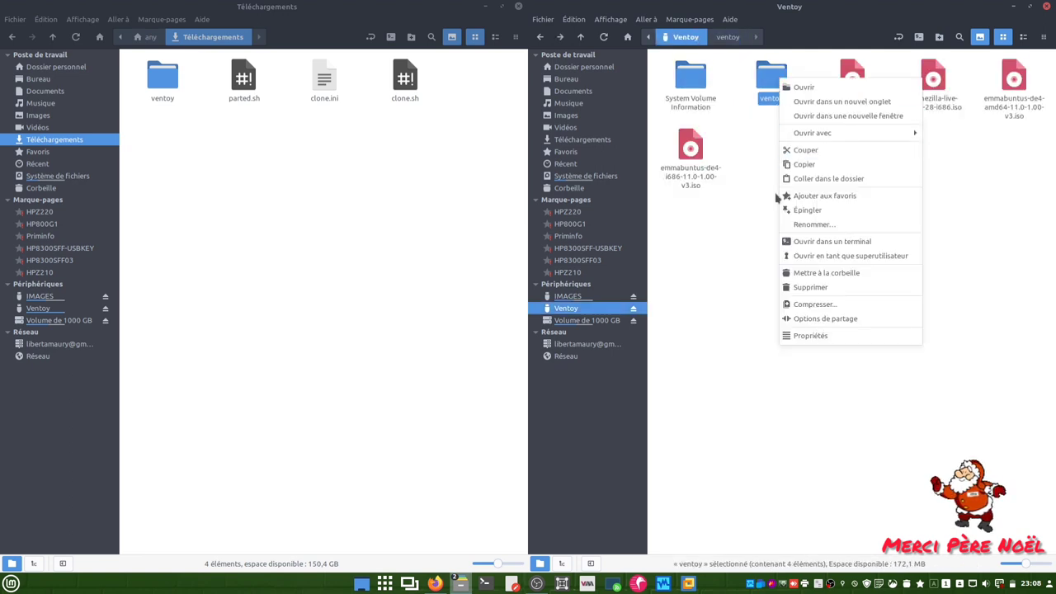
pyautogui.click(806, 291)
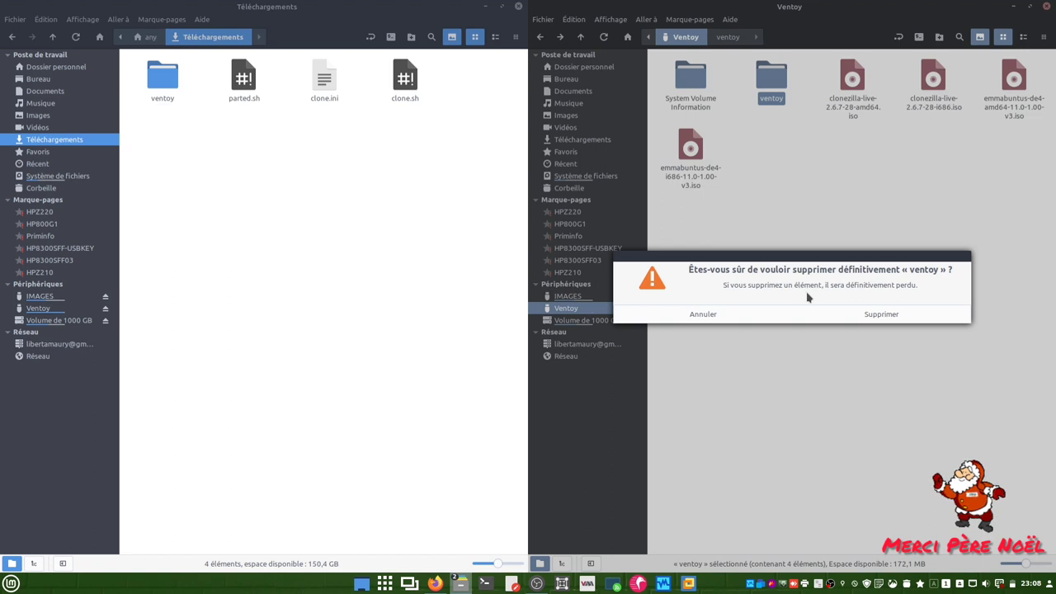
pyautogui.click(866, 317)
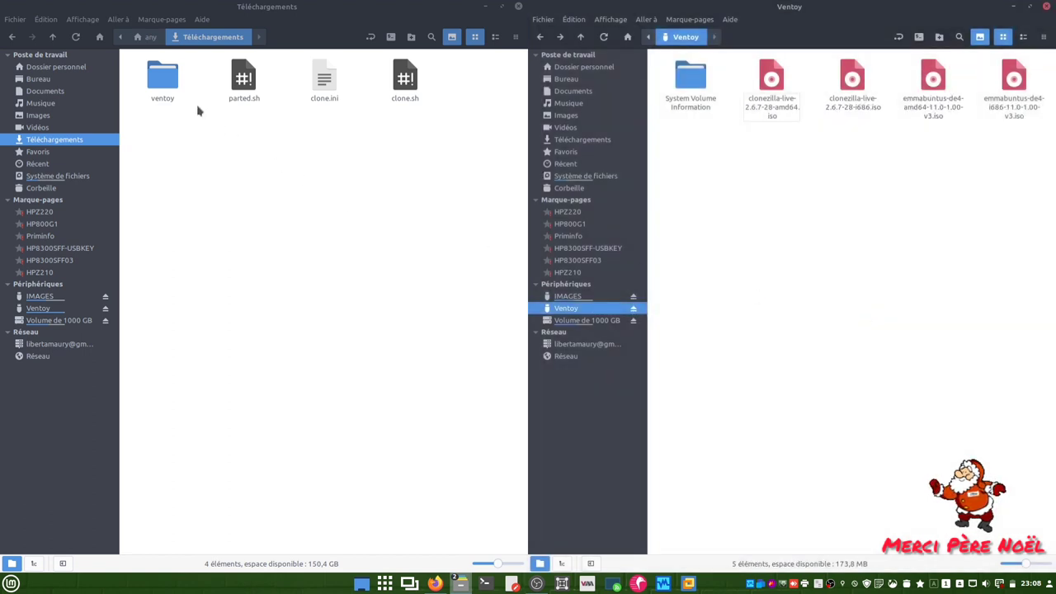
# Copy the extracted ventoy folder from Téléchargements to the root of the Ventoy partition
pyautogui.click(167, 87)
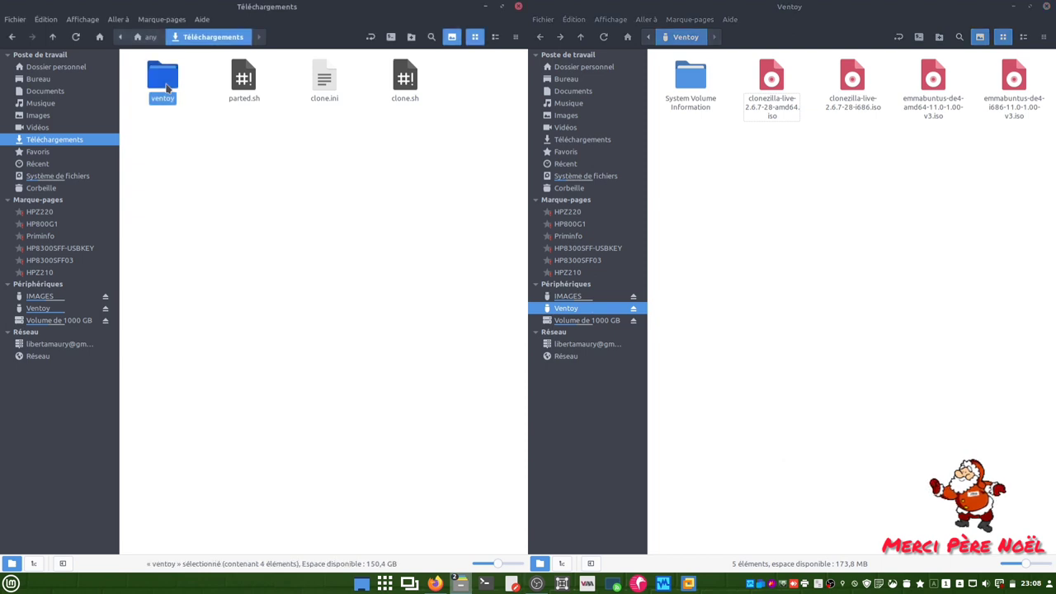
pyautogui.rightClick(168, 85)
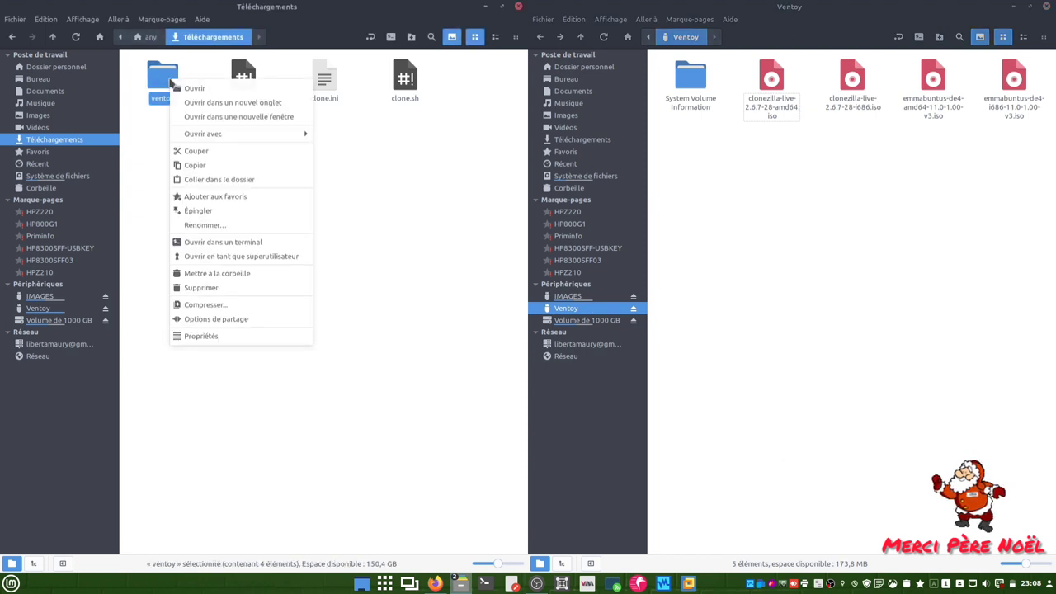
pyautogui.click(217, 166)
pyautogui.rightClick(790, 274)
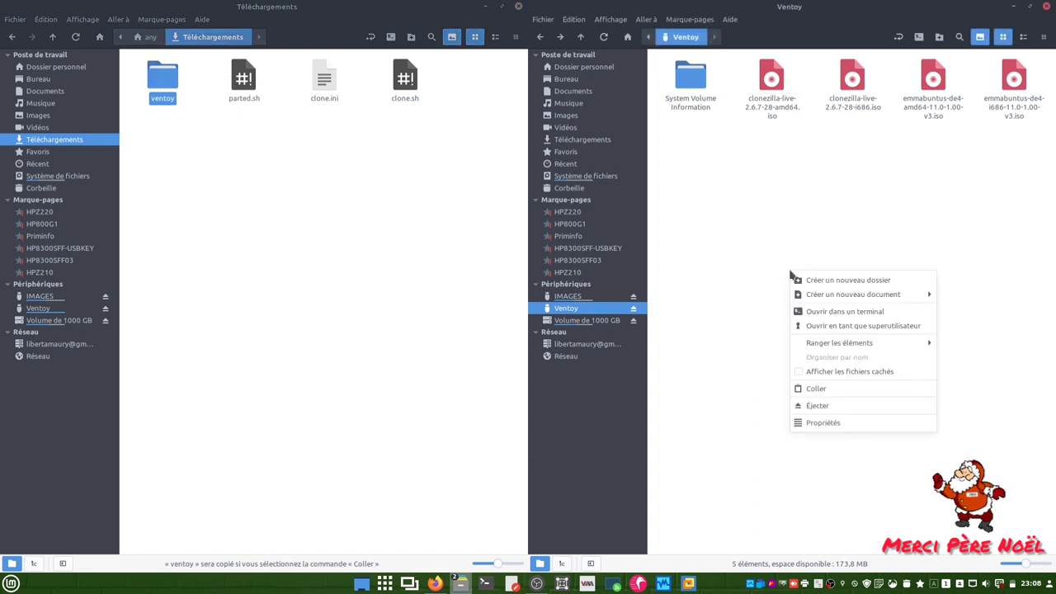
pyautogui.click(813, 389)
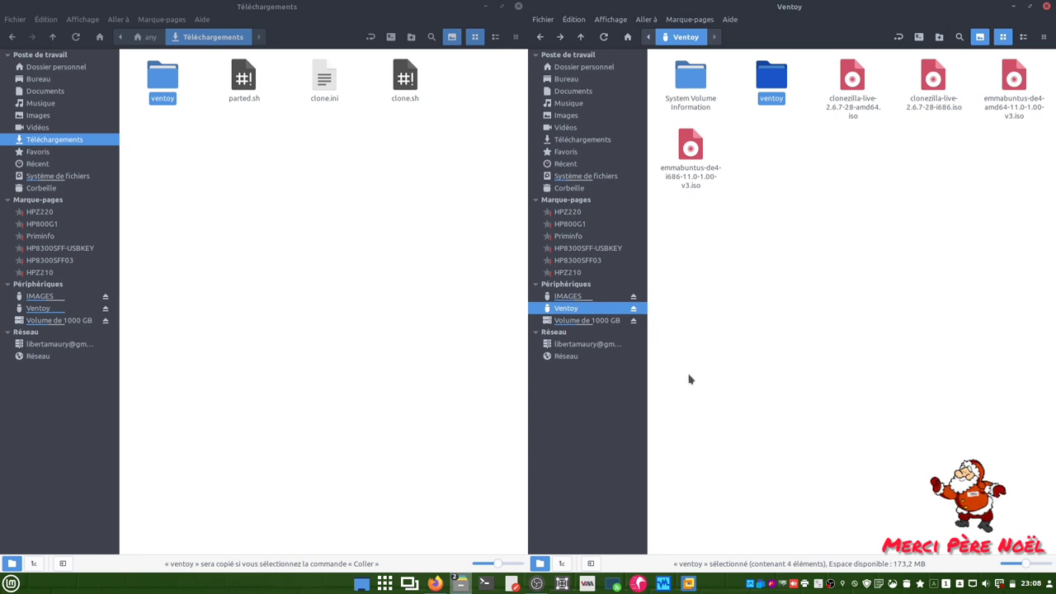
# Permanently delete the old clone.sh and parted.sh scripts from the IMAGES partition
pyautogui.click(577, 298)
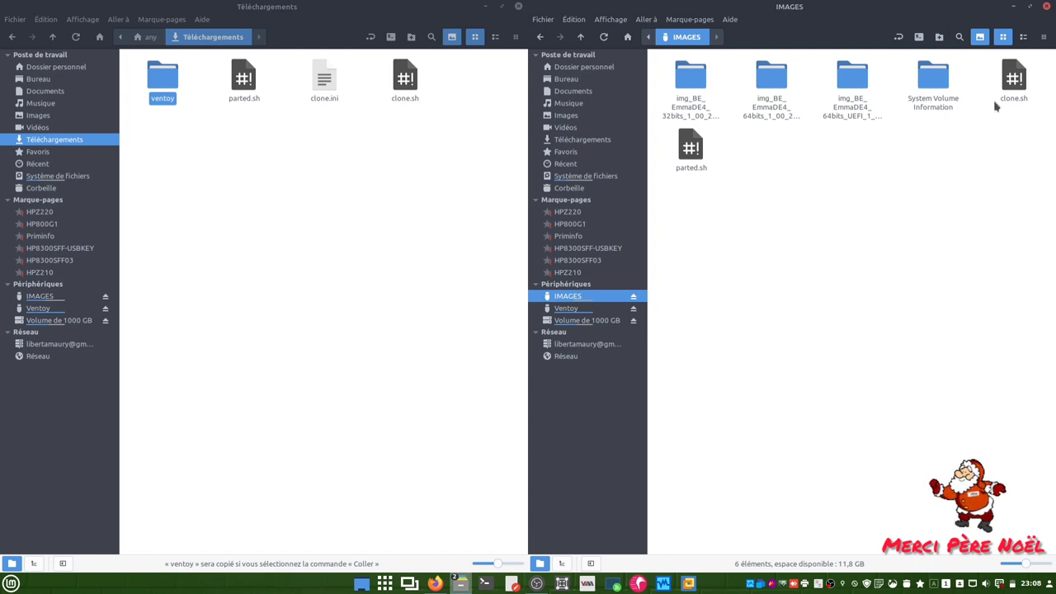
pyautogui.click(1014, 78)
pyautogui.click(691, 153)
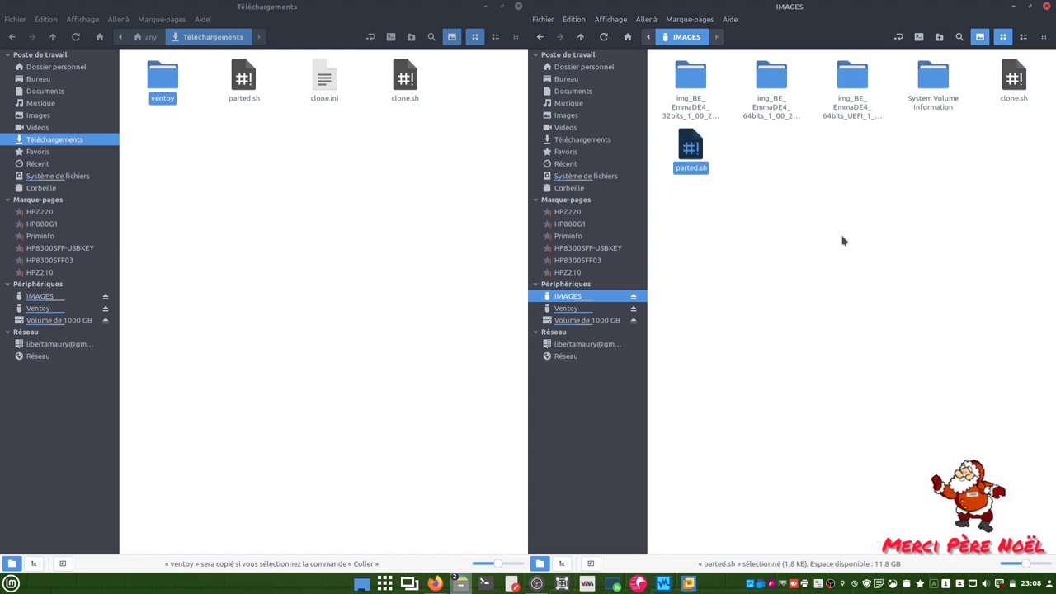
pyautogui.keyDown('ctrl'); pyautogui.click(1012, 86); pyautogui.keyUp('ctrl')
pyautogui.rightClick(1012, 86)
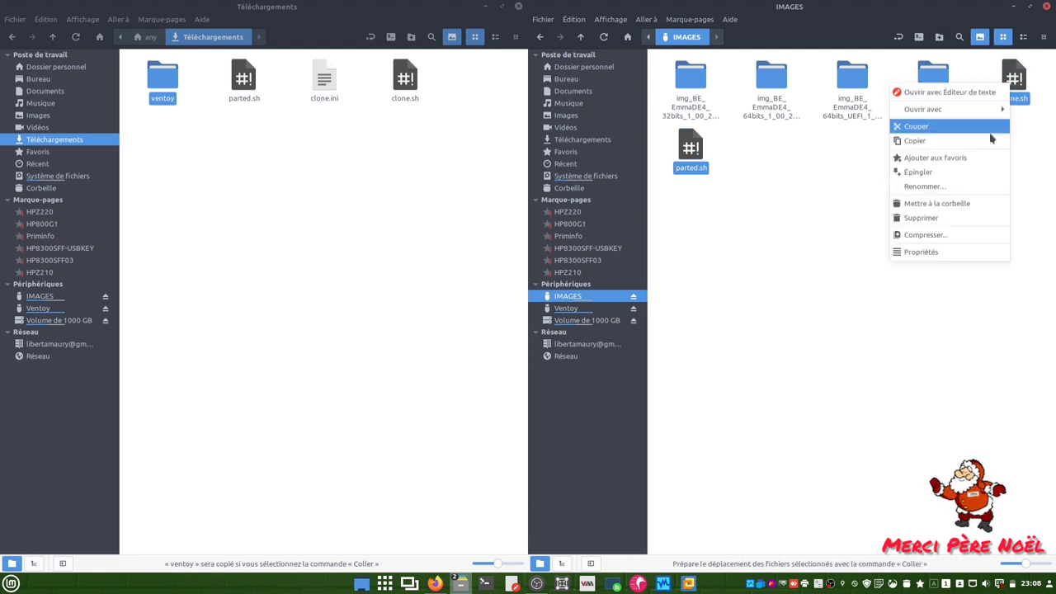
pyautogui.click(964, 217)
pyautogui.click(893, 322)
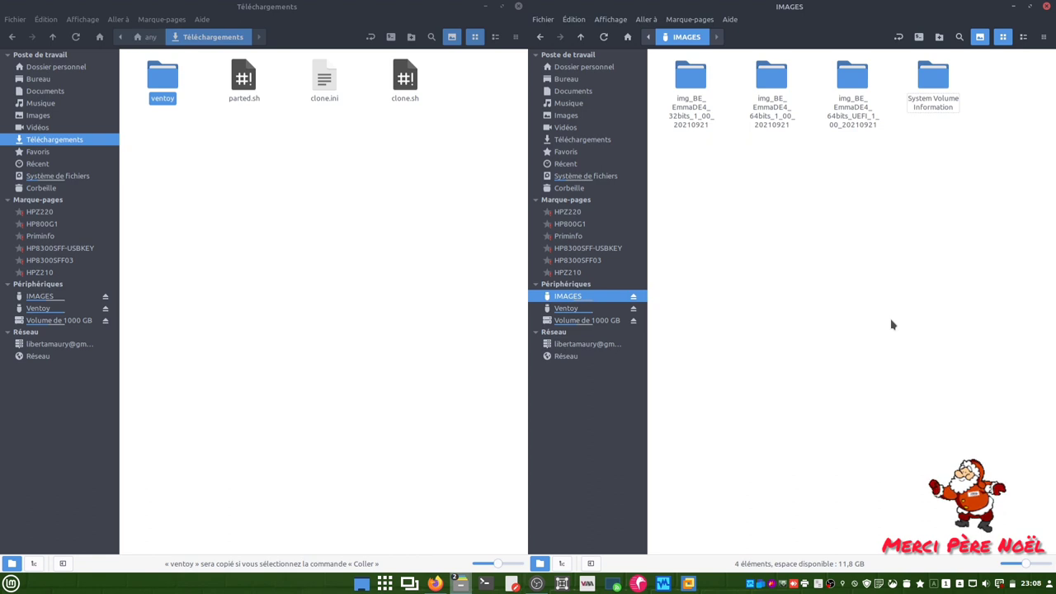
# Copy parted.sh, clone.ini and clone.sh from Téléchargements to the root of the IMAGES partition
pyautogui.click(245, 150)
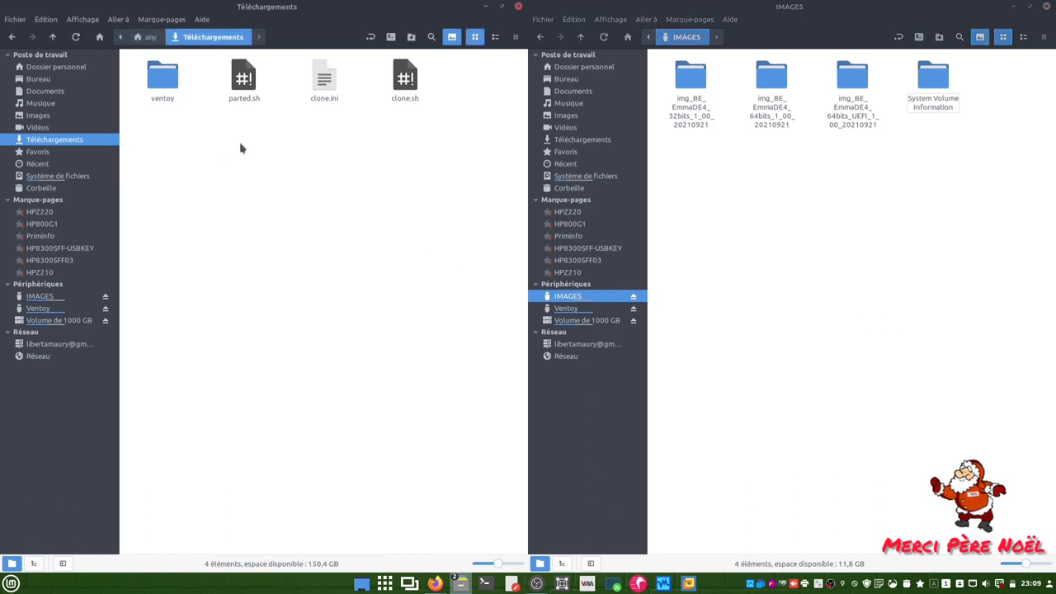
pyautogui.click(244, 82)
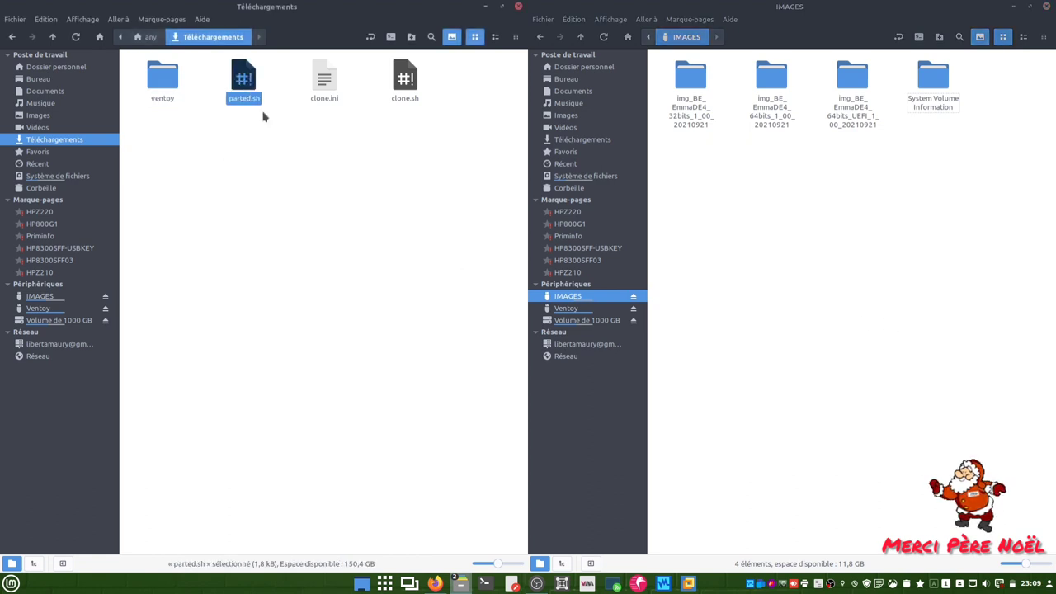
pyautogui.keyDown('ctrl'); pyautogui.click(404, 91); pyautogui.keyUp('ctrl')
pyautogui.keyDown('ctrl'); pyautogui.click(323, 89); pyautogui.keyUp('ctrl')
pyautogui.rightClick(324, 89)
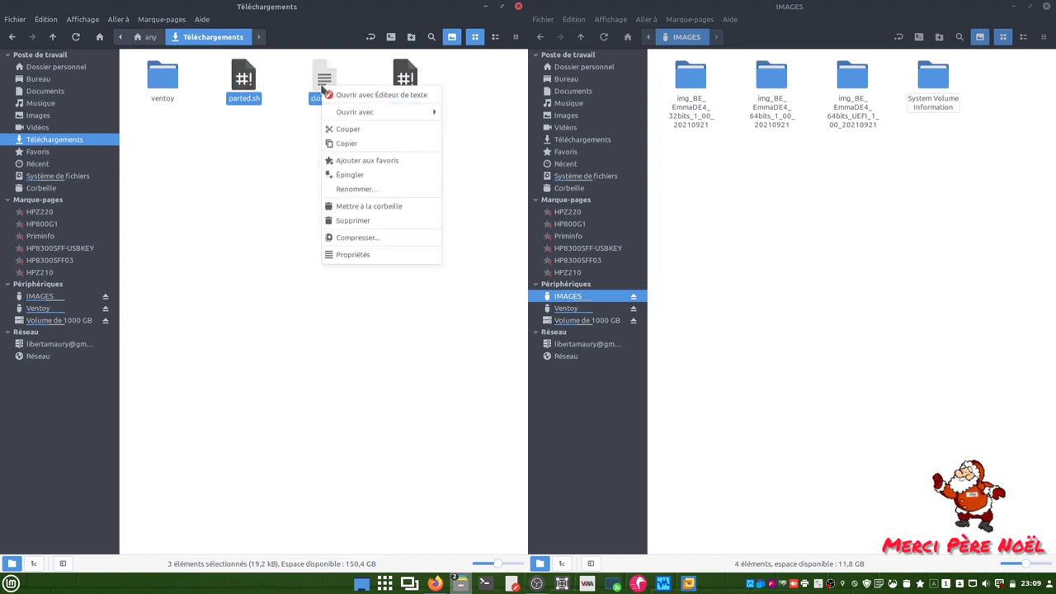
pyautogui.click(338, 130)
pyautogui.rightClick(745, 259)
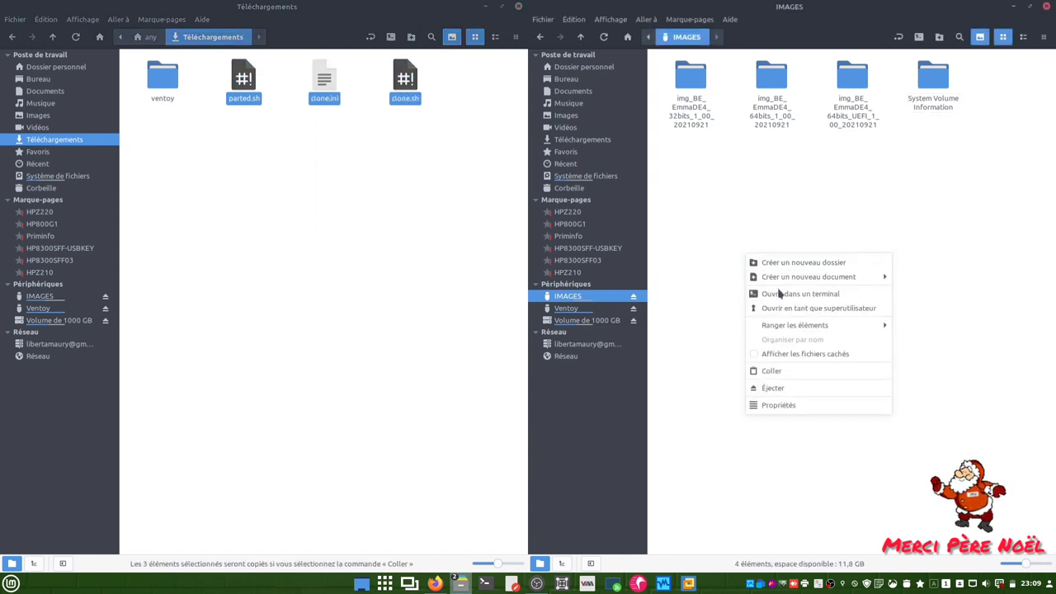
pyautogui.click(819, 371)
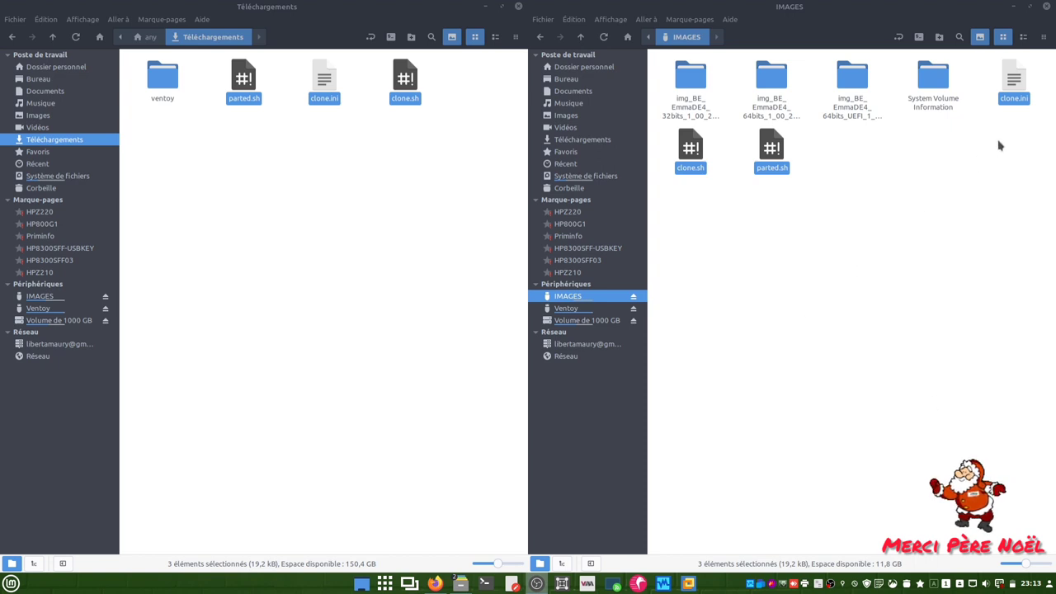
# Open the clone.ini copy on the IMAGES partition, tile its editor beside the file manager and highlight the clone entries at its end
pyautogui.click(1001, 144)
pyautogui.doubleClick(1016, 82)
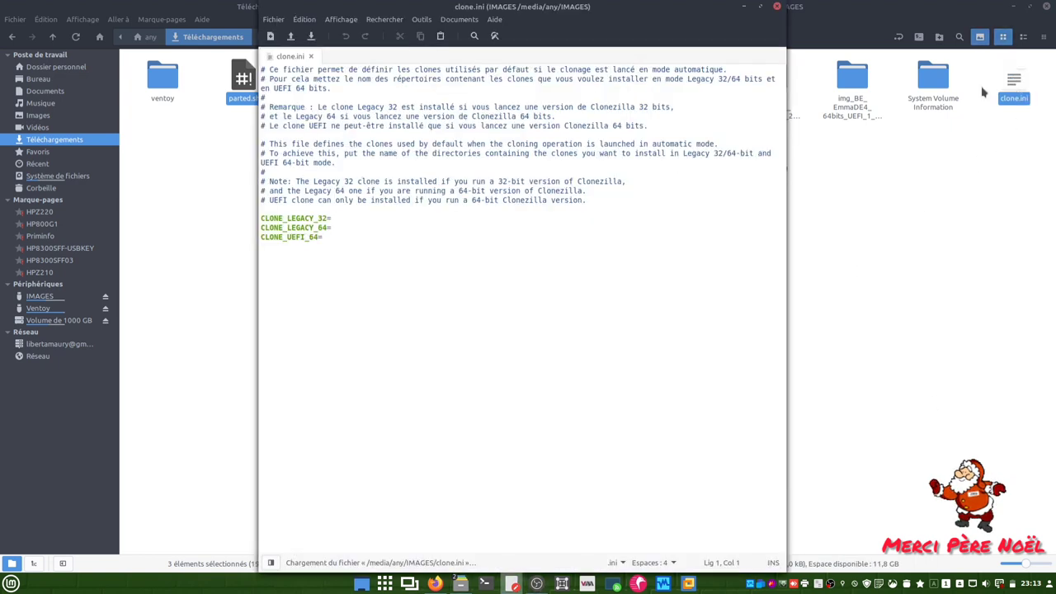
pyautogui.moveTo(713, 12)
pyautogui.mouseDown()
pyautogui.moveTo(206, 172)
pyautogui.moveTo(2, 200)
pyautogui.mouseUp()
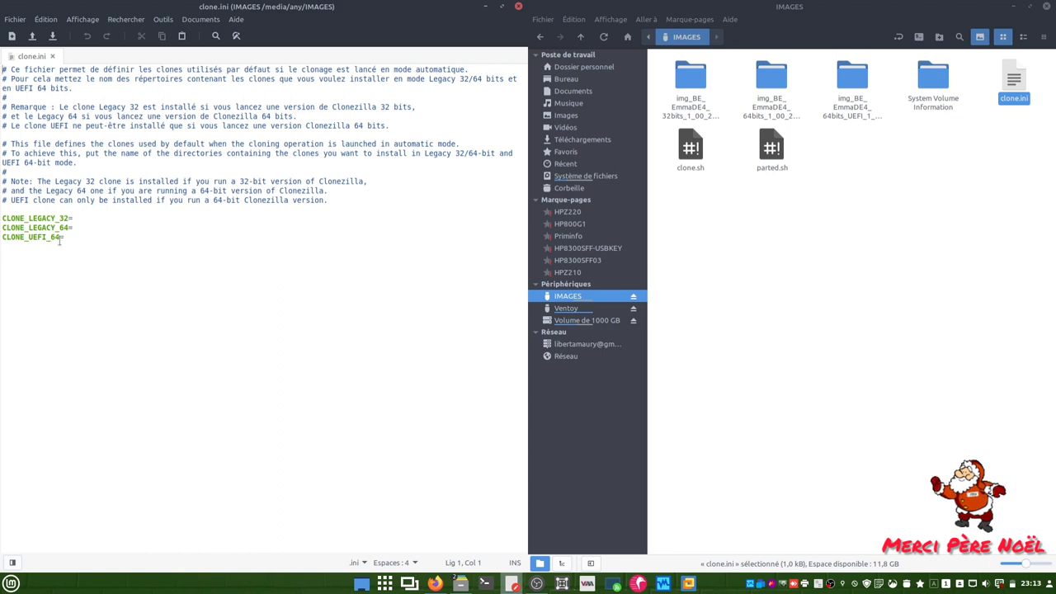
pyautogui.moveTo(2, 218); pyautogui.dragTo(67, 237)
pyautogui.hotkey('shift', 'Left')
pyautogui.hotkey('shift', 'Left')
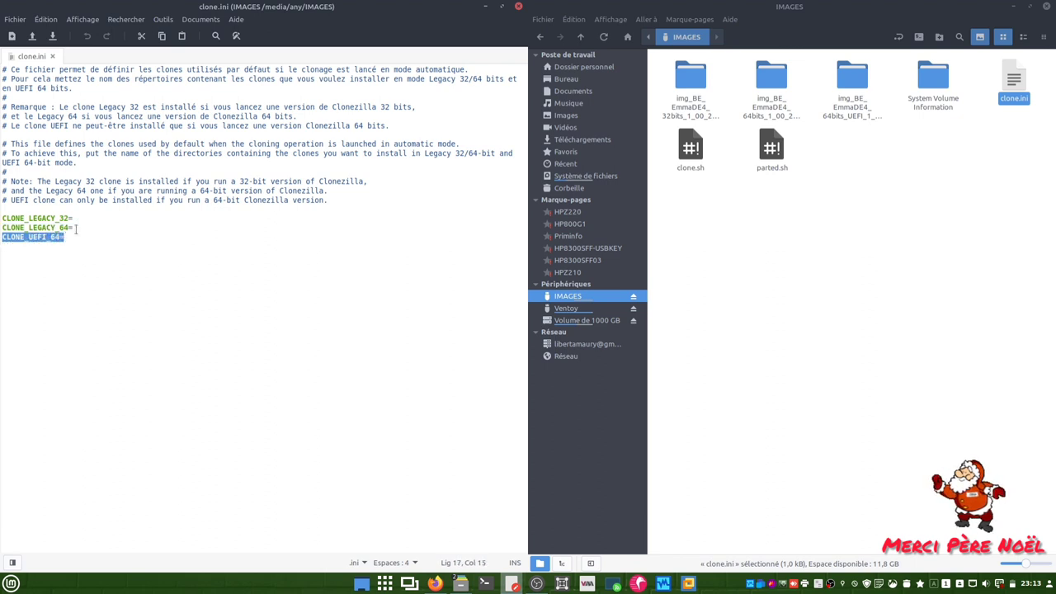
# Copy the full name of the 32-bit clone image folder from its properties, then close the properties
pyautogui.click(82, 219)
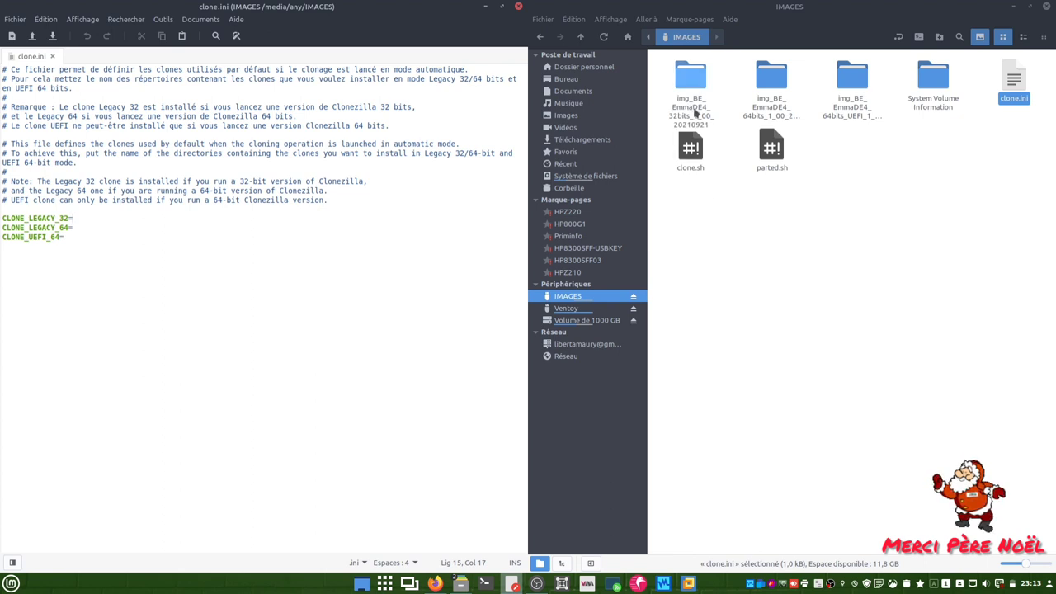
pyautogui.click(691, 111)
pyautogui.rightClick(691, 112)
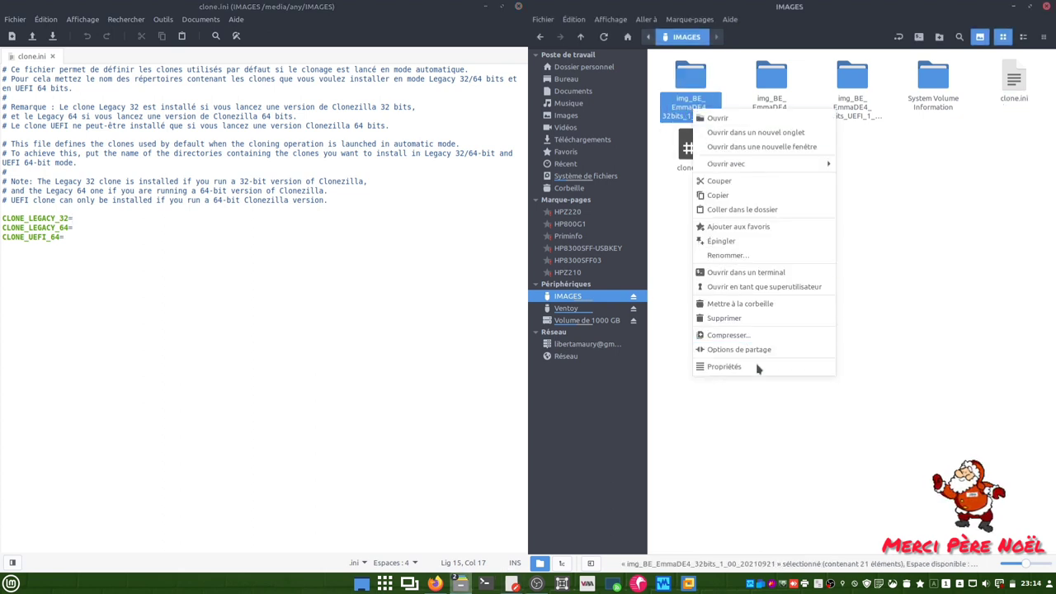
pyautogui.click(758, 368)
pyautogui.rightClick(592, 213)
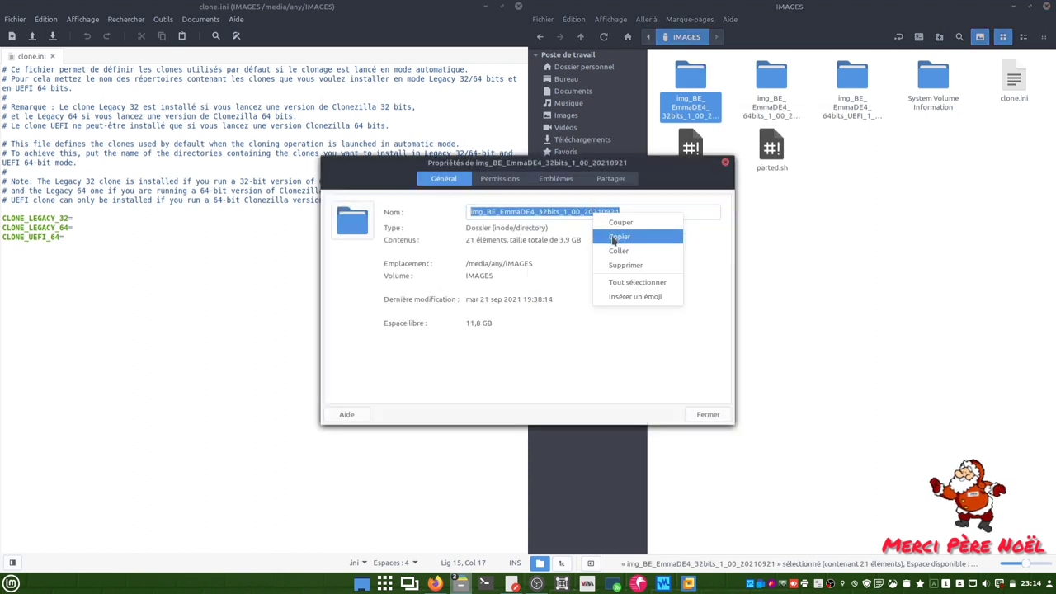
pyautogui.click(617, 238)
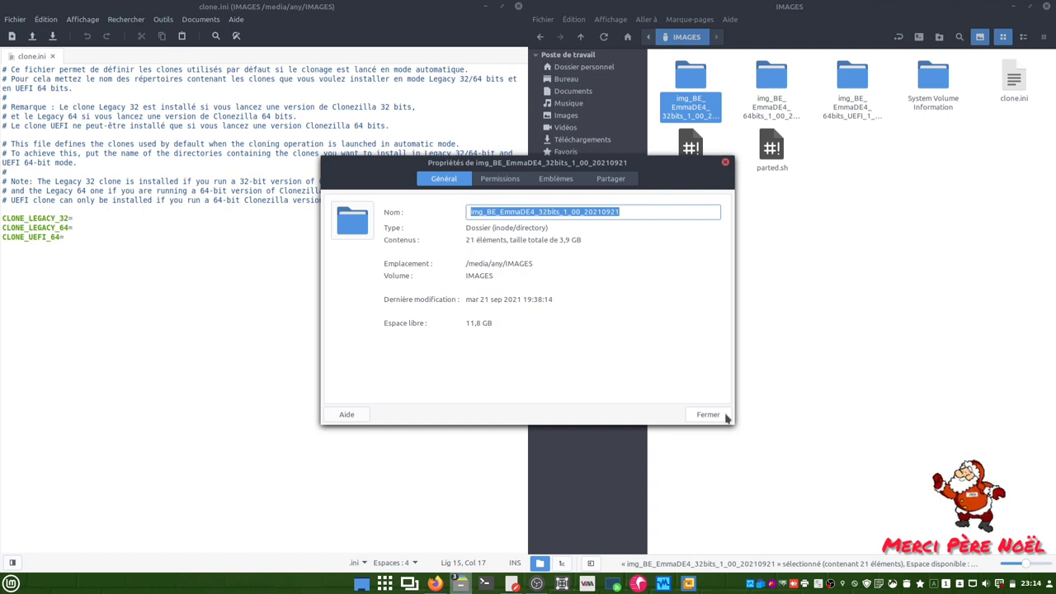
pyautogui.click(724, 416)
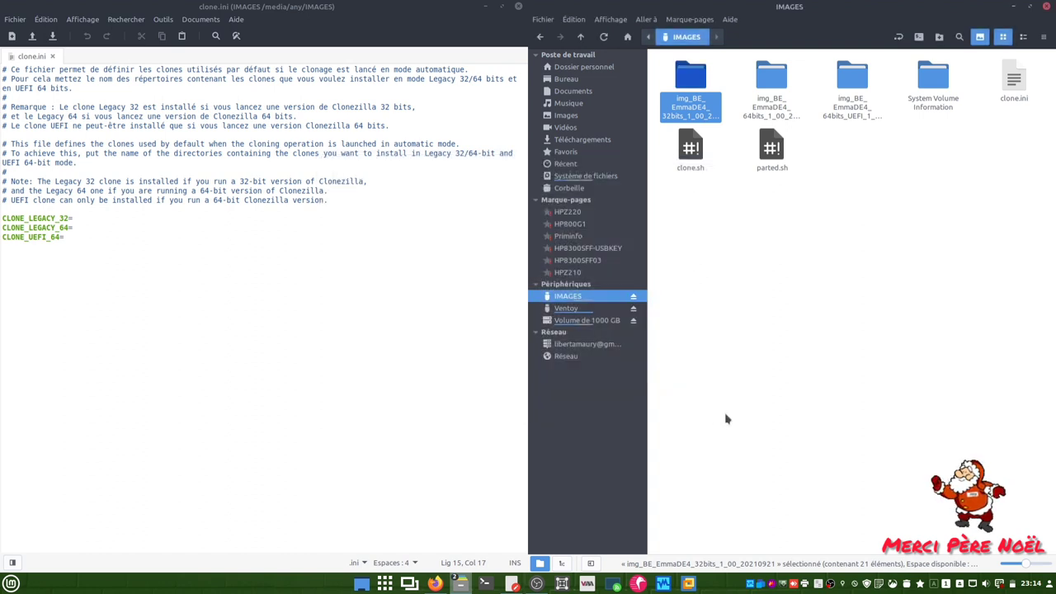
# Set CLONE_LEGACY_32 in clone.ini to img_BE_EmmaDE4_32bits_1_00_20210921 using the copied folder name
pyautogui.doubleClick(698, 85)
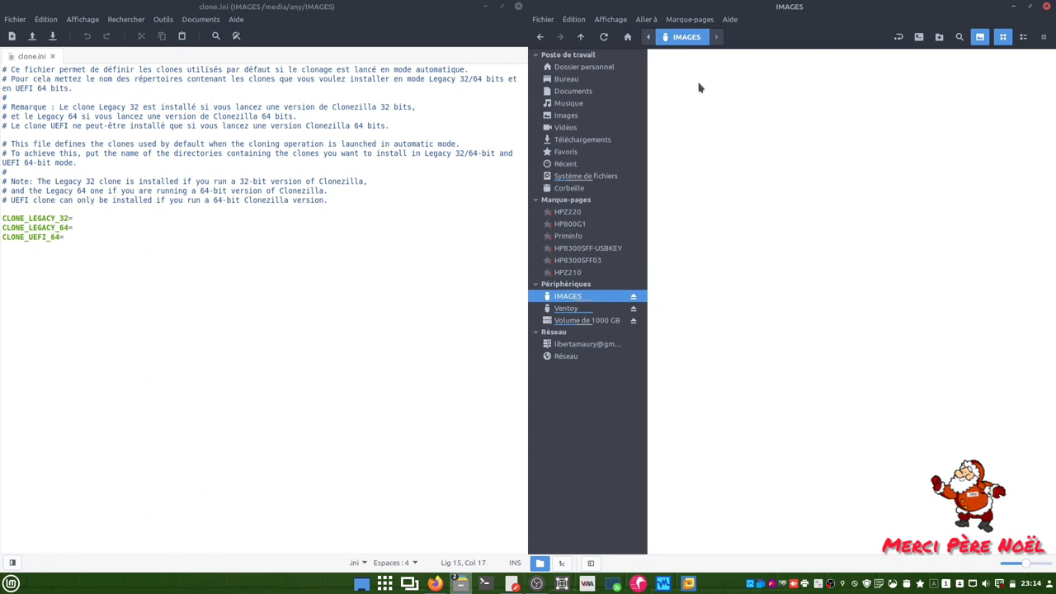
pyautogui.click(541, 36)
pyautogui.click(79, 220)
pyautogui.click(79, 219)
pyautogui.rightClick(79, 219)
pyautogui.click(115, 287)
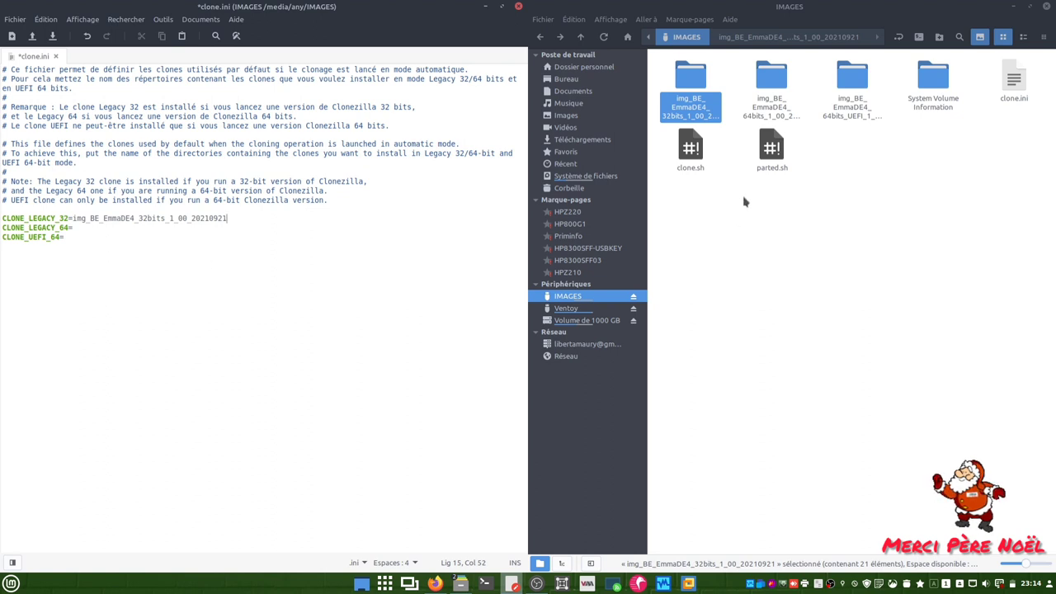
# Copy the 64-bit legacy clone folder's name from its properties and set CLONE_LEGACY_64 to img_BE_EmmaDE4_64bits_1_00_20210921
pyautogui.click(769, 119)
pyautogui.rightClick(769, 120)
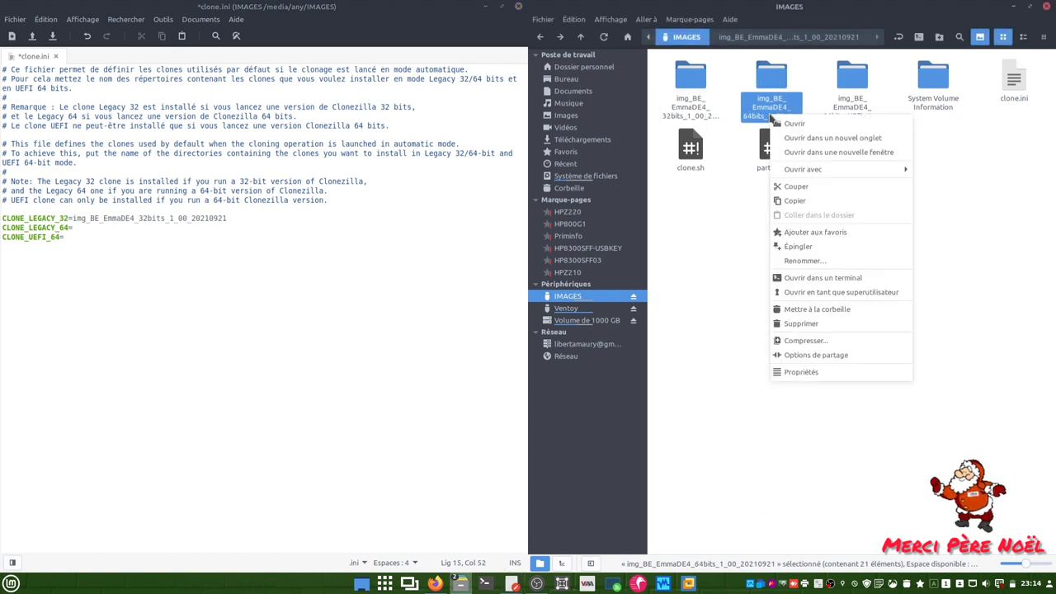
pyautogui.click(802, 373)
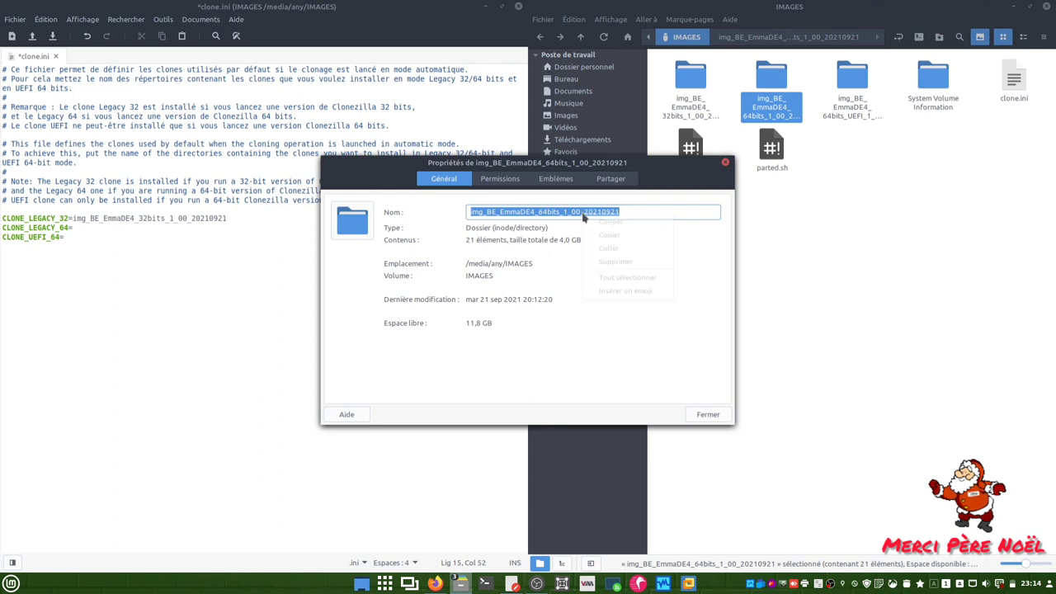
pyautogui.rightClick(589, 212)
pyautogui.click(601, 238)
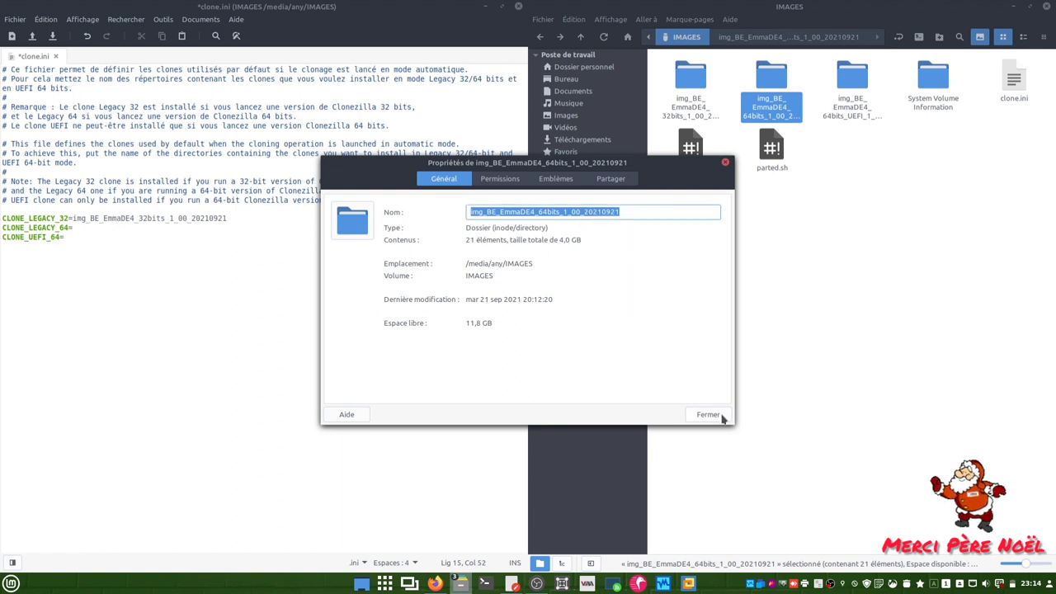
pyautogui.click(720, 413)
pyautogui.click(104, 230)
pyautogui.rightClick(104, 232)
pyautogui.click(130, 287)
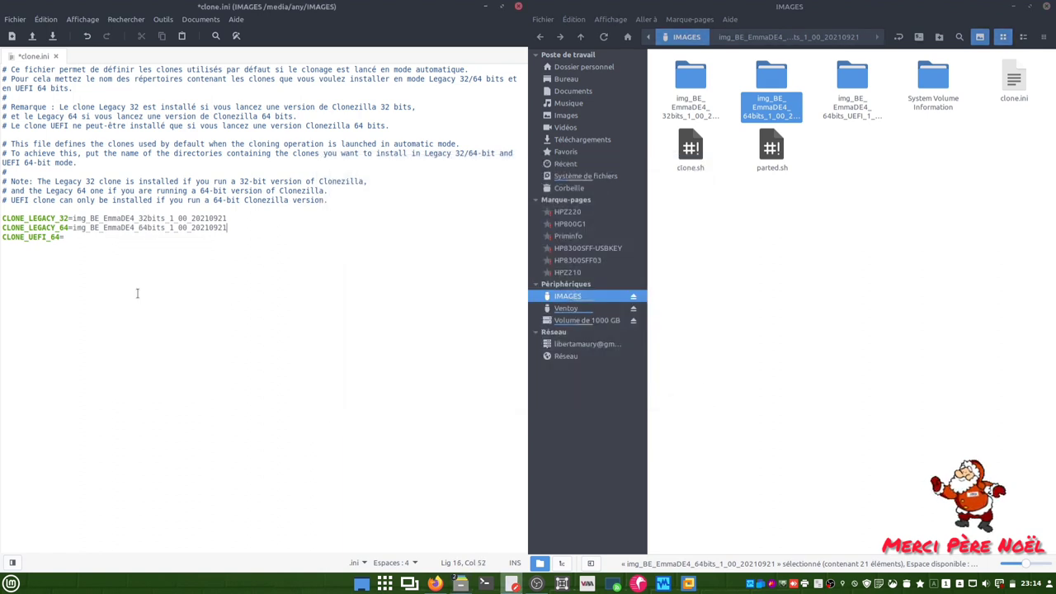
# Set CLONE_UEFI_64 to the UEFI clone folder's copied name, img_BE_EmmaDE4_64bits_UEFI_1_00_20210921, and close clone.ini with the changes saved
pyautogui.click(855, 83)
pyautogui.rightClick(855, 83)
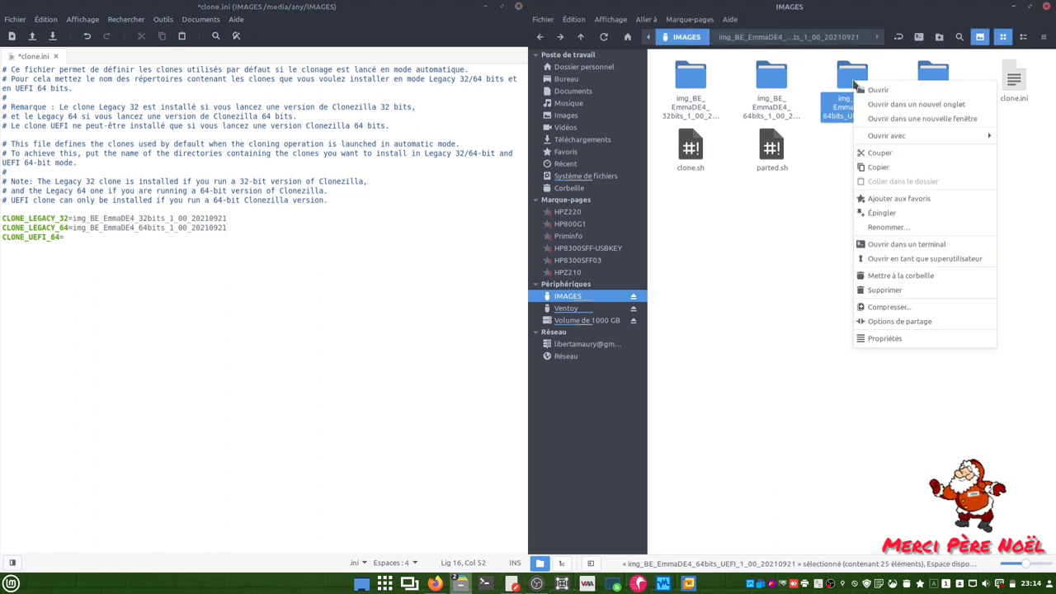
pyautogui.click(874, 338)
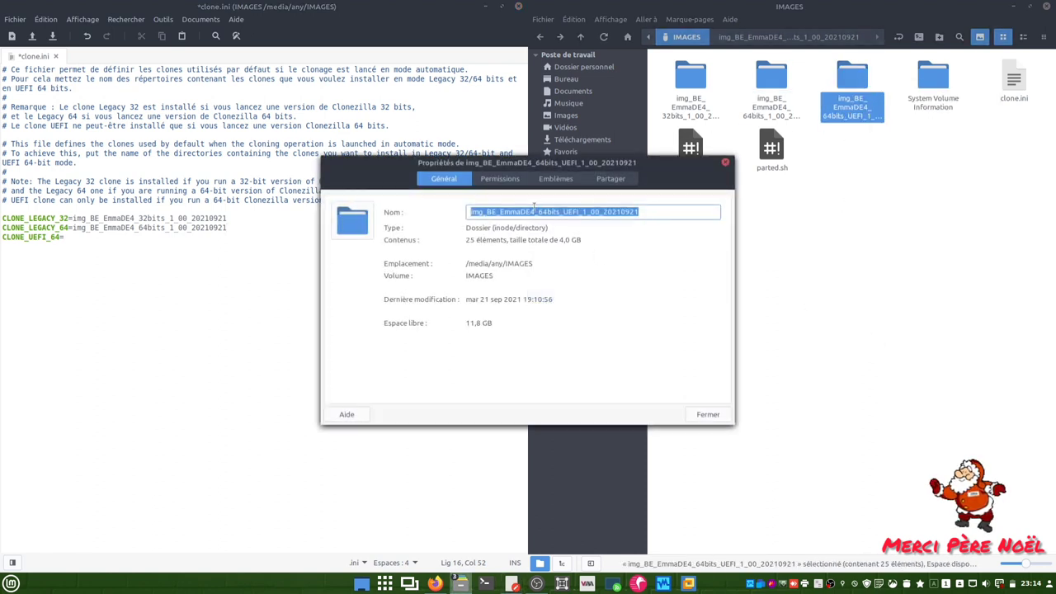
pyautogui.rightClick(537, 210)
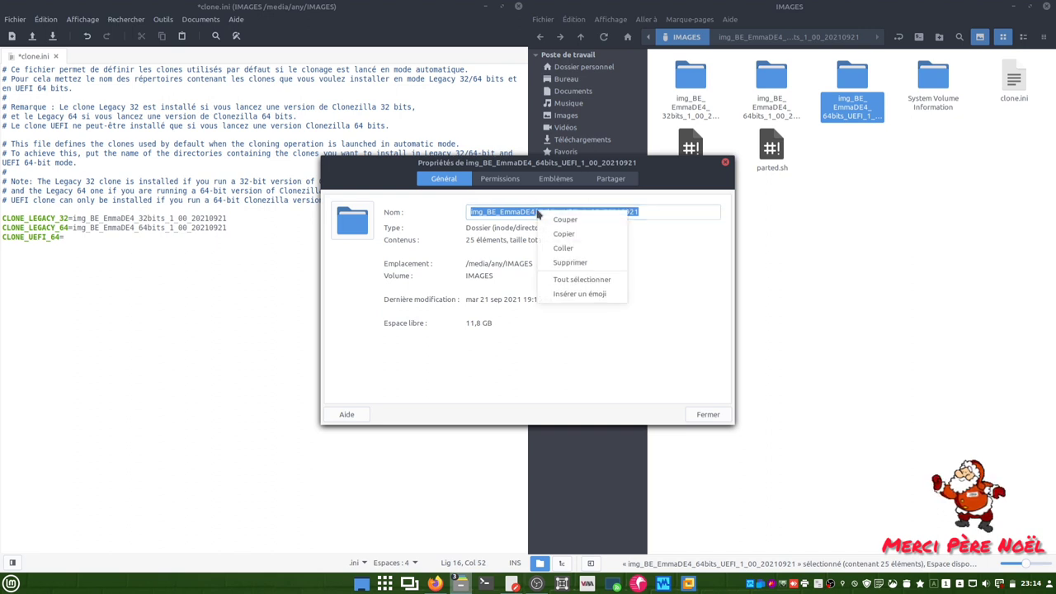
pyautogui.click(561, 235)
pyautogui.click(708, 415)
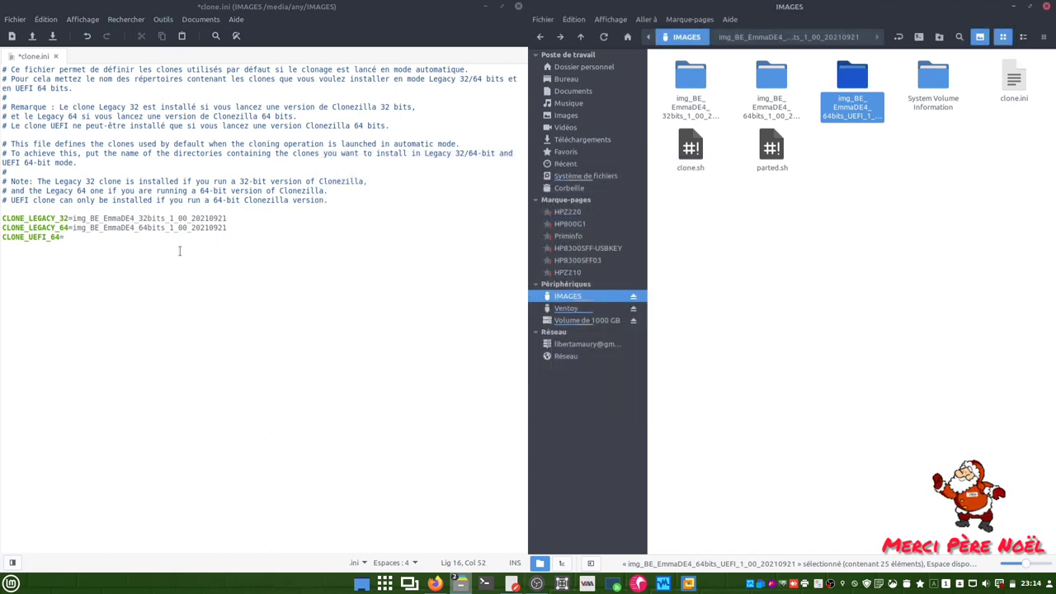
pyautogui.click(167, 239)
pyautogui.rightClick(167, 240)
pyautogui.click(191, 308)
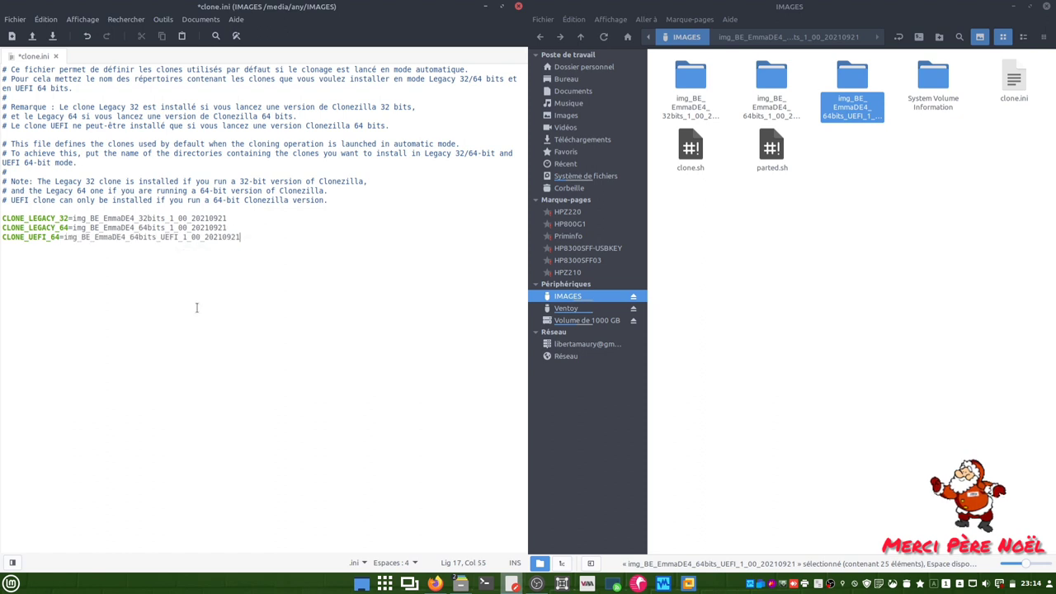
pyautogui.click(518, 6)
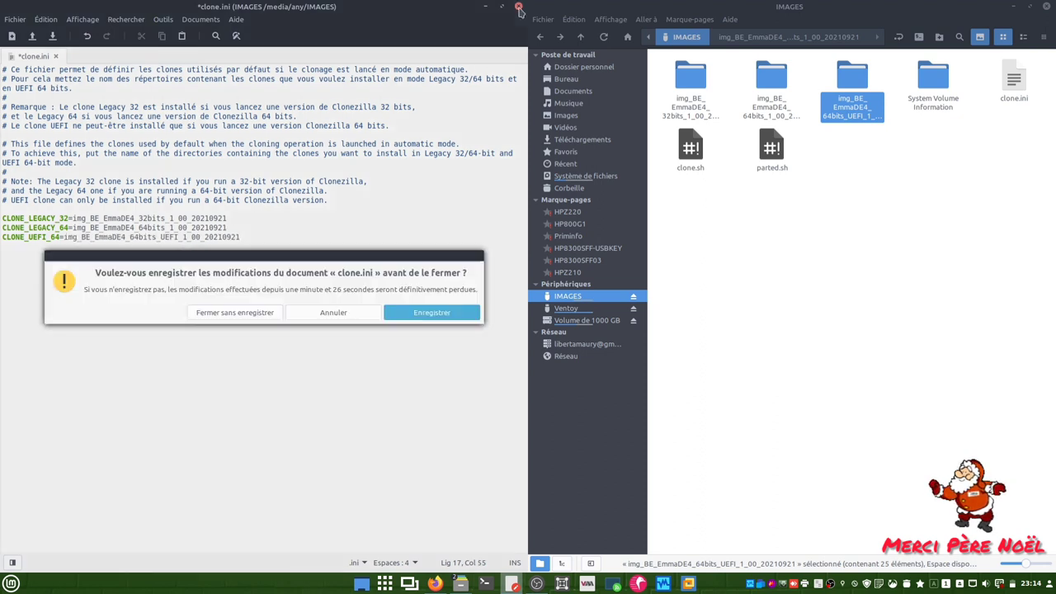
pyautogui.click(419, 313)
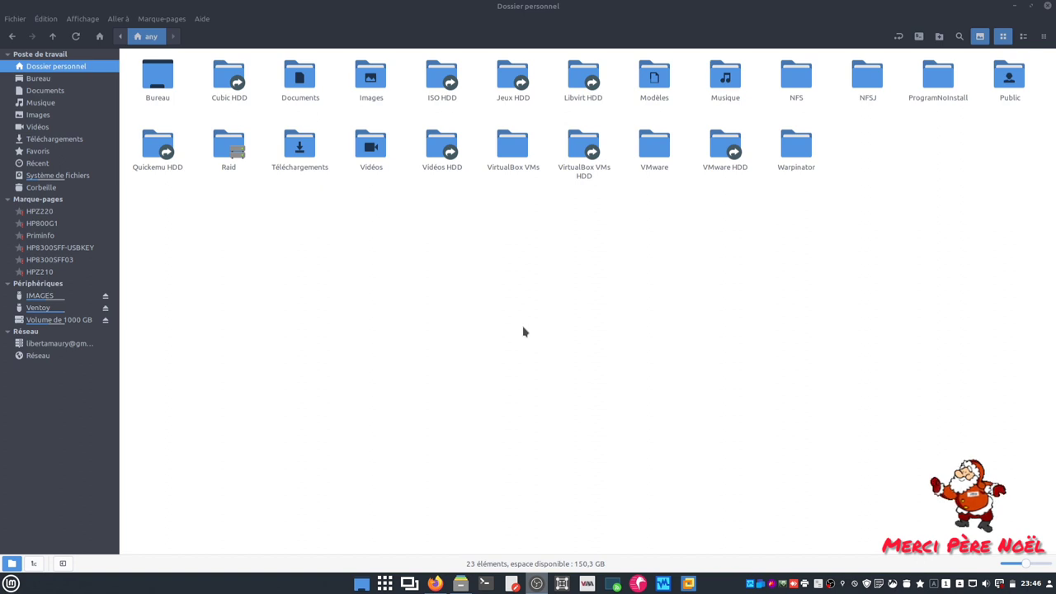
# Review the contents of the Ventoy and IMAGES partitions and check the three clone folder entries in clone.ini
pyautogui.click(38, 308)
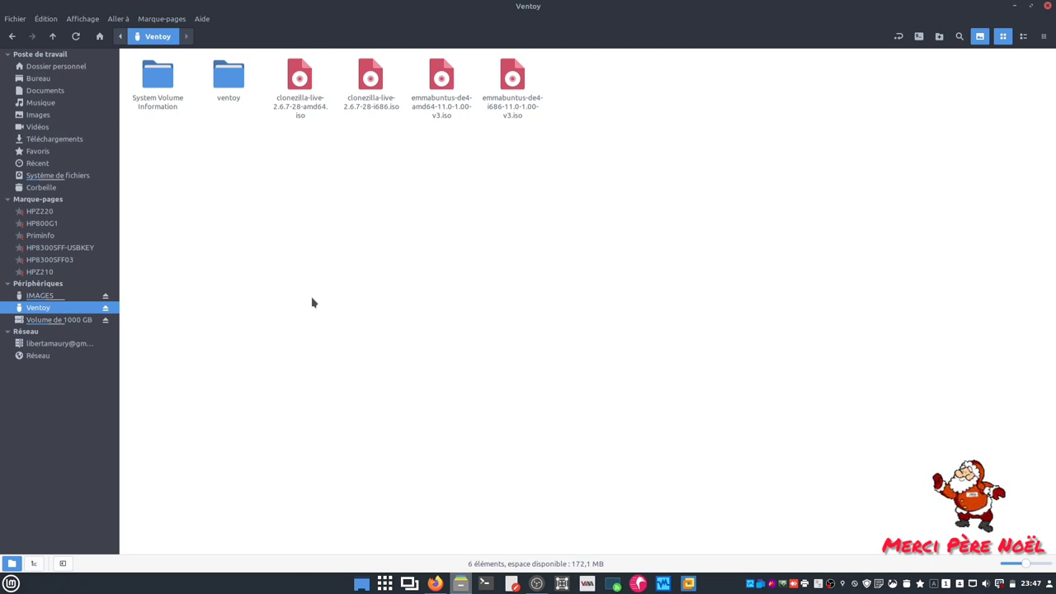
pyautogui.click(70, 295)
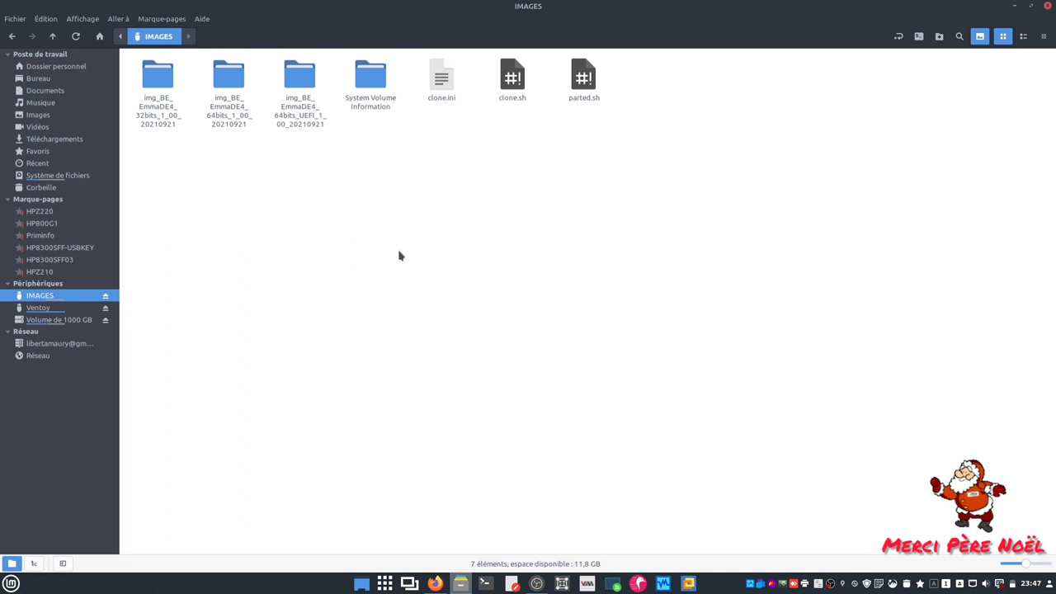
pyautogui.doubleClick(440, 78)
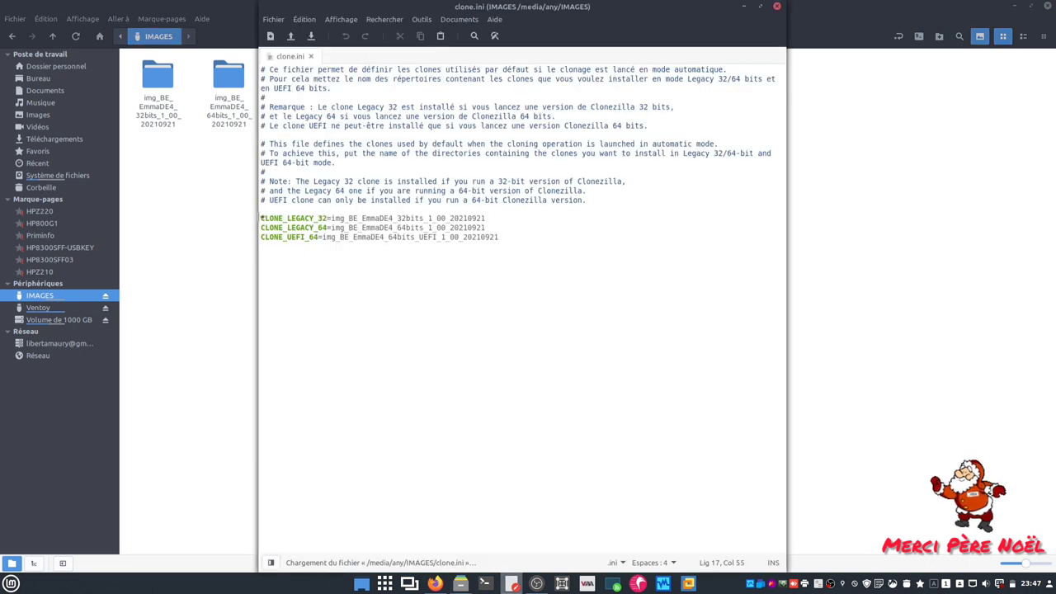
pyautogui.moveTo(261, 217); pyautogui.dragTo(504, 238)
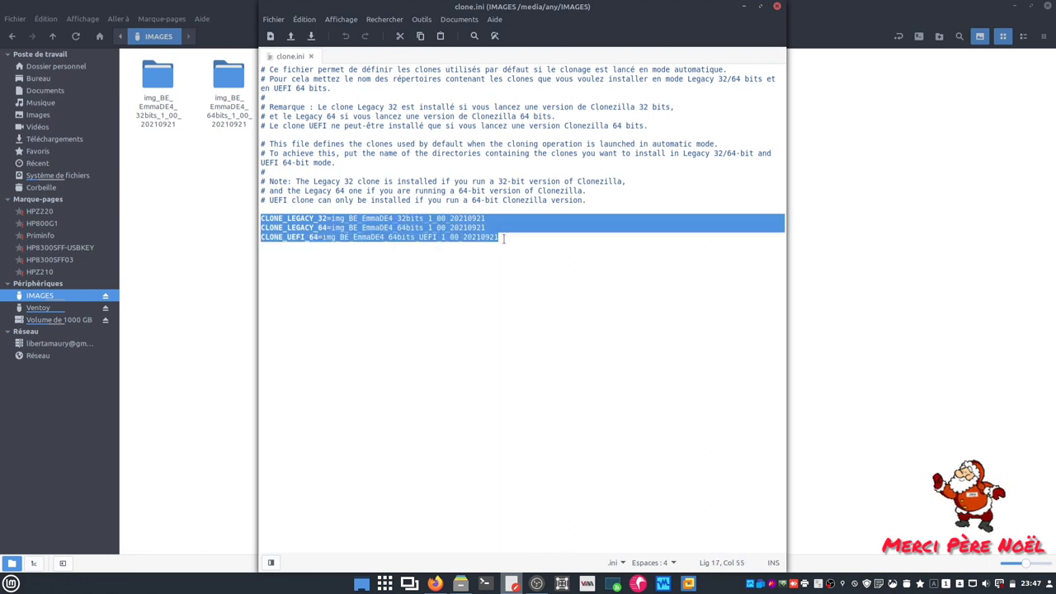
pyautogui.click(778, 8)
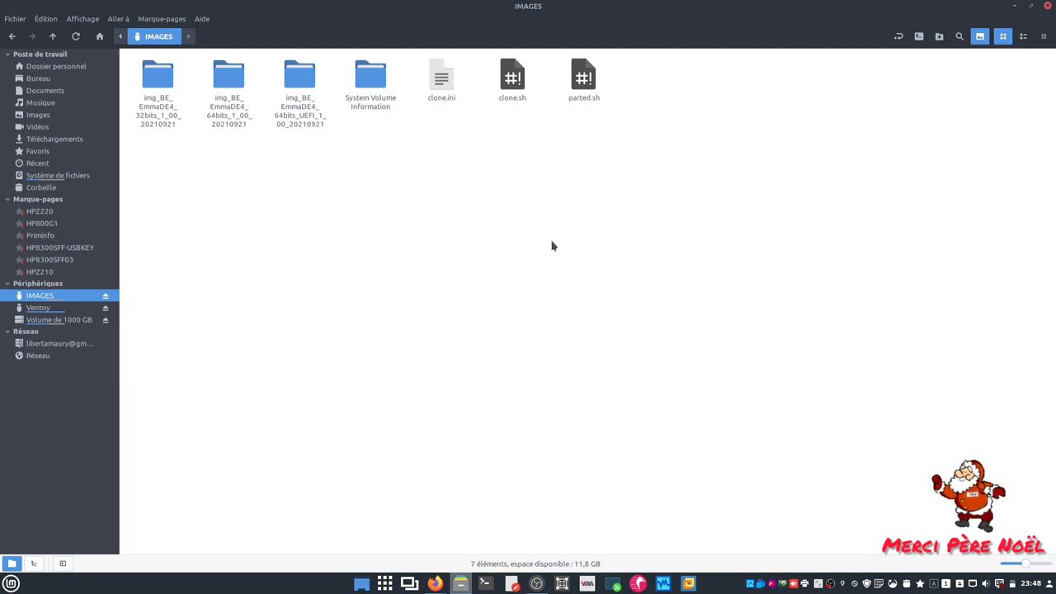
# Switch to Firefox and look through the Emmabuntüs USB_Reemploi file list on SourceForge
pyautogui.click(435, 583)
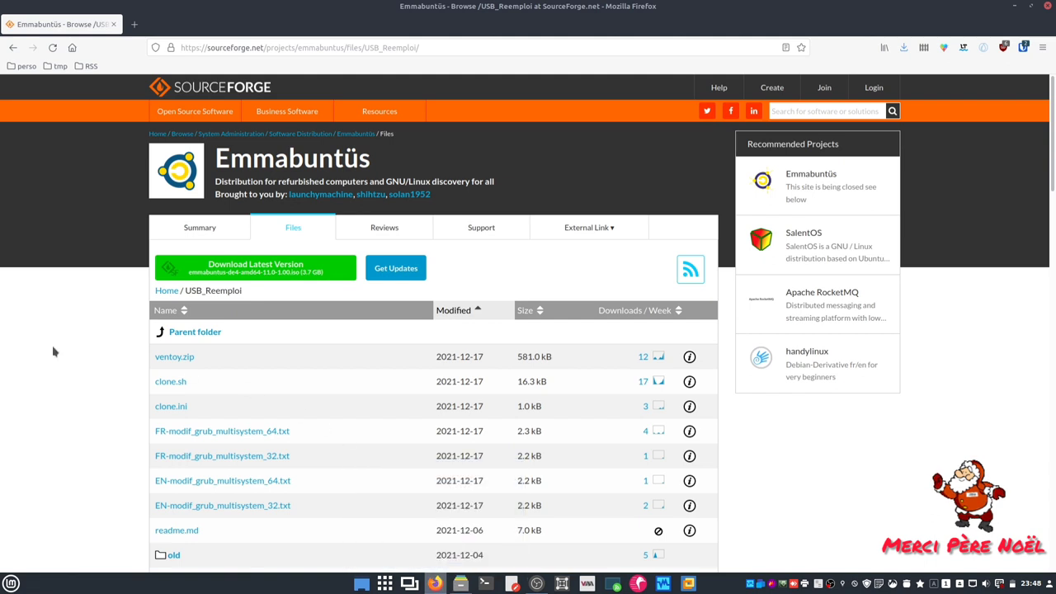
pyautogui.scroll(-3, 28, 358)
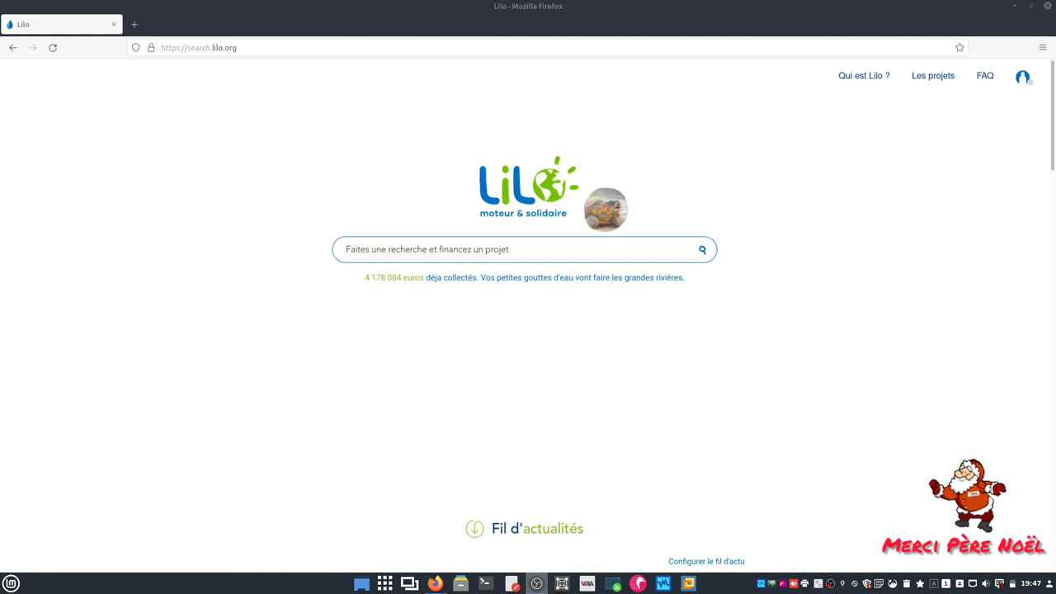
# Enter "emmabuntus" as the search term in the Lilo search engine
pyautogui.click(673, 249)
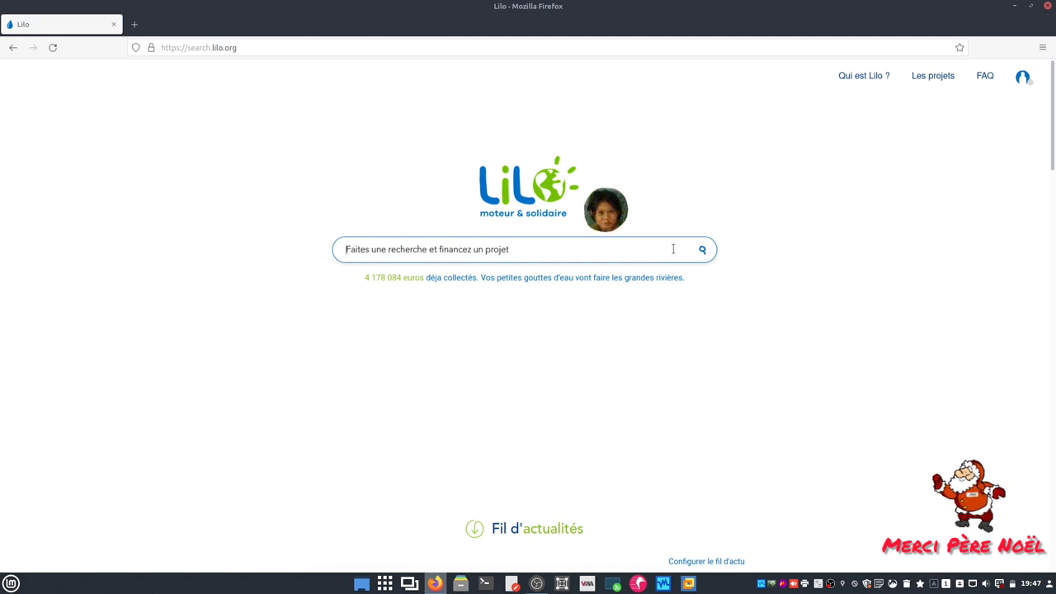
pyautogui.write('emmabuntu')
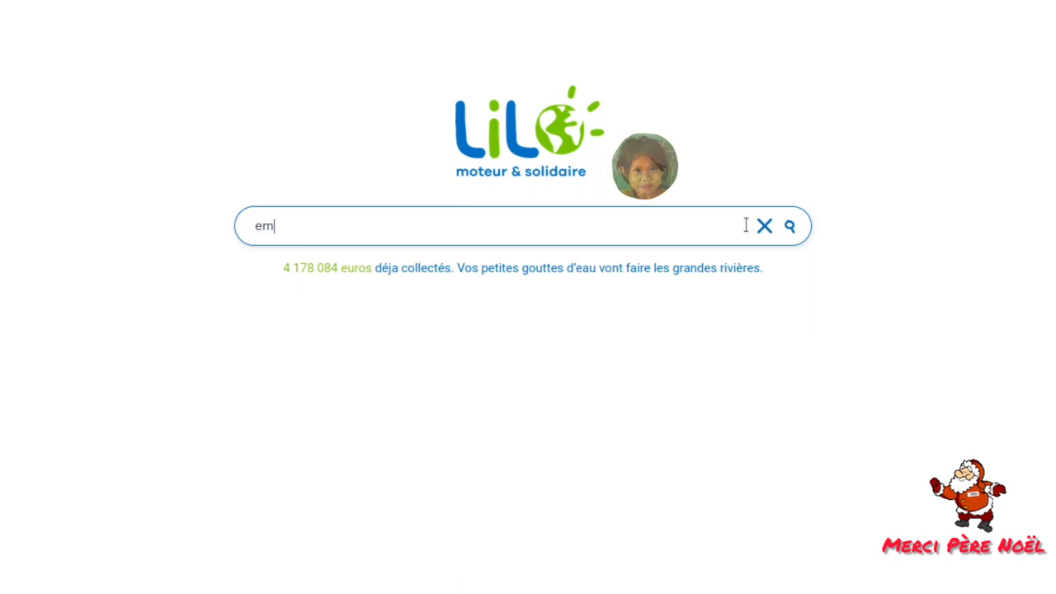
pyautogui.write('s')
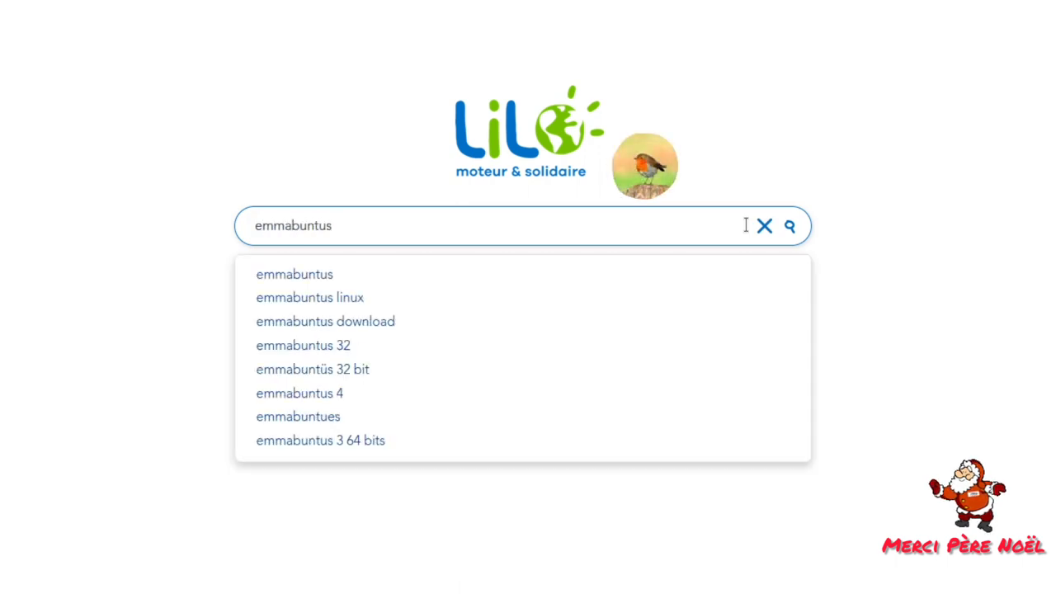